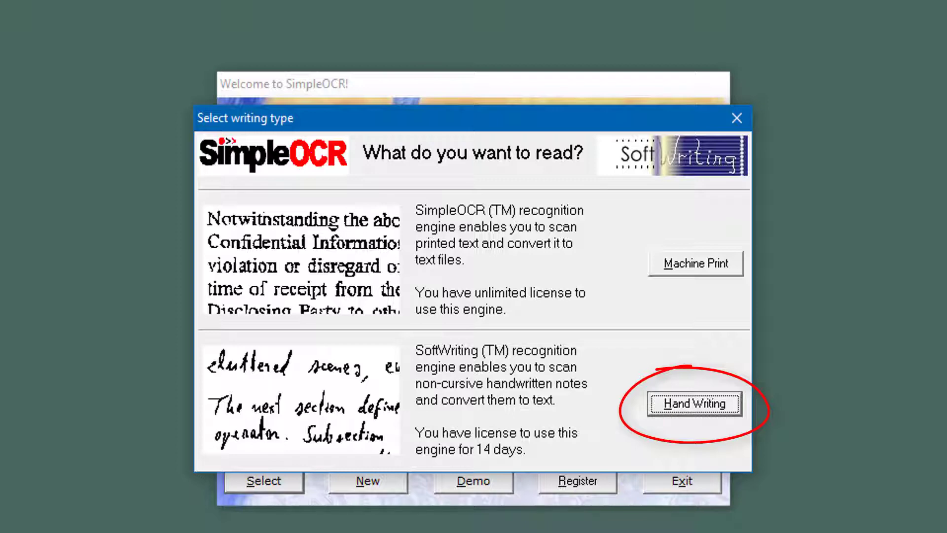
Choose handwriting recognition and create a new writer profile under the user's name
left_click(686, 404)
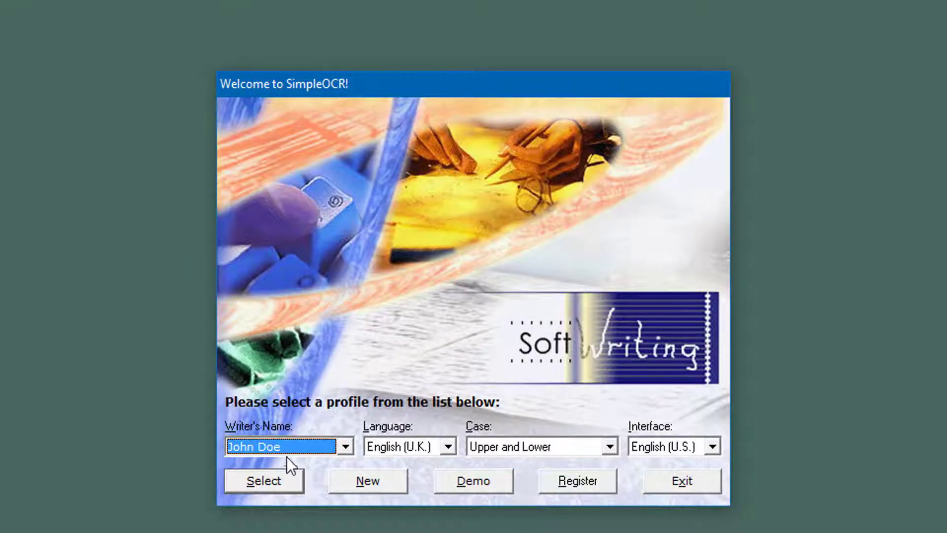
left_click(366, 481)
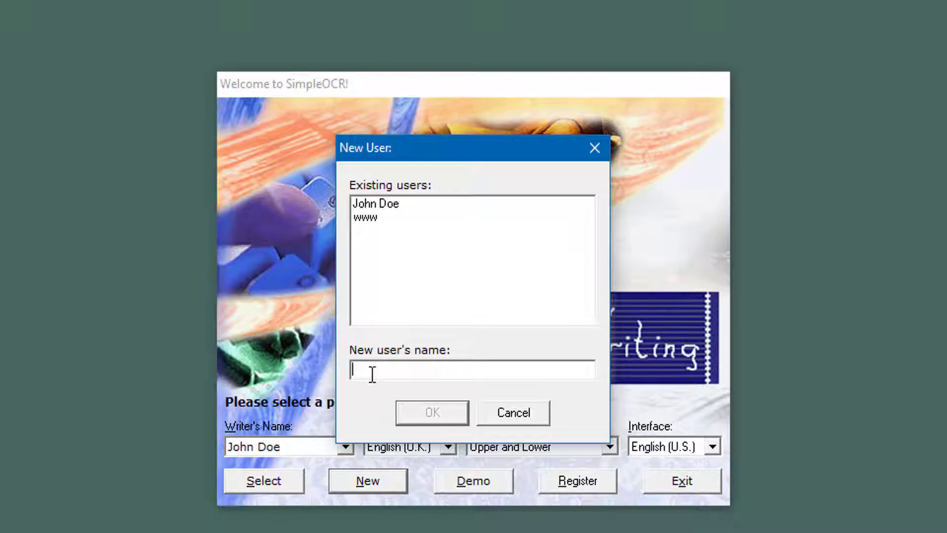
type("johnsmith")
left_click(443, 416)
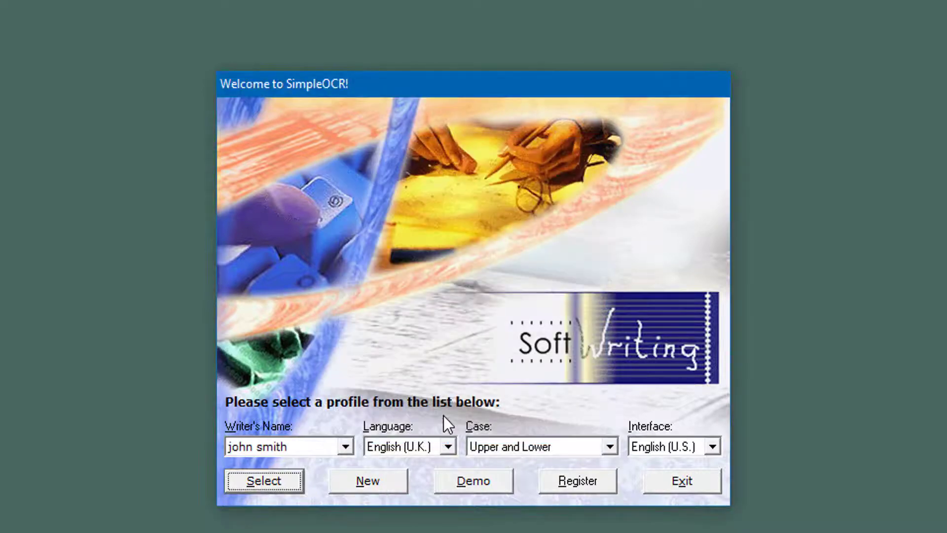
Use the new writer profile with language English (U.K.), case Upper and Lower, and interface English (U.S.)
left_click(346, 446)
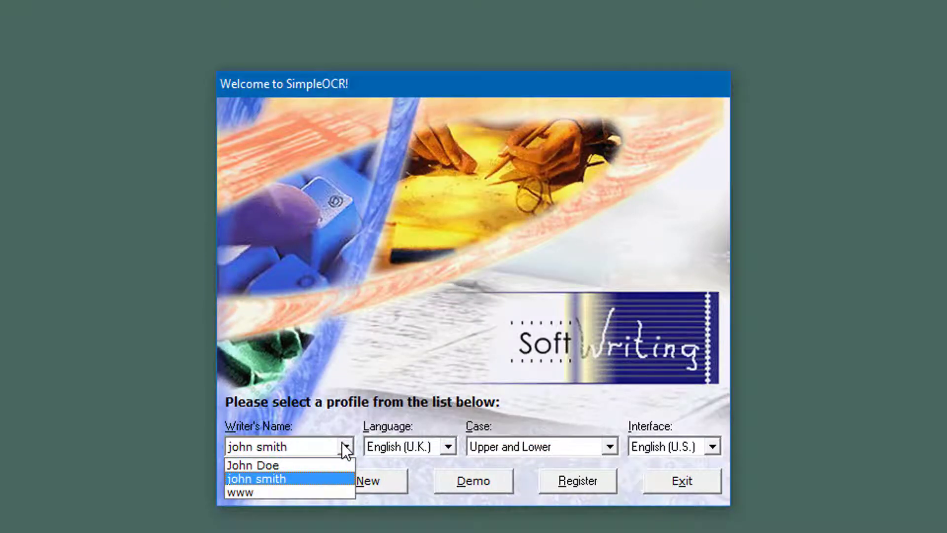
left_click(343, 444)
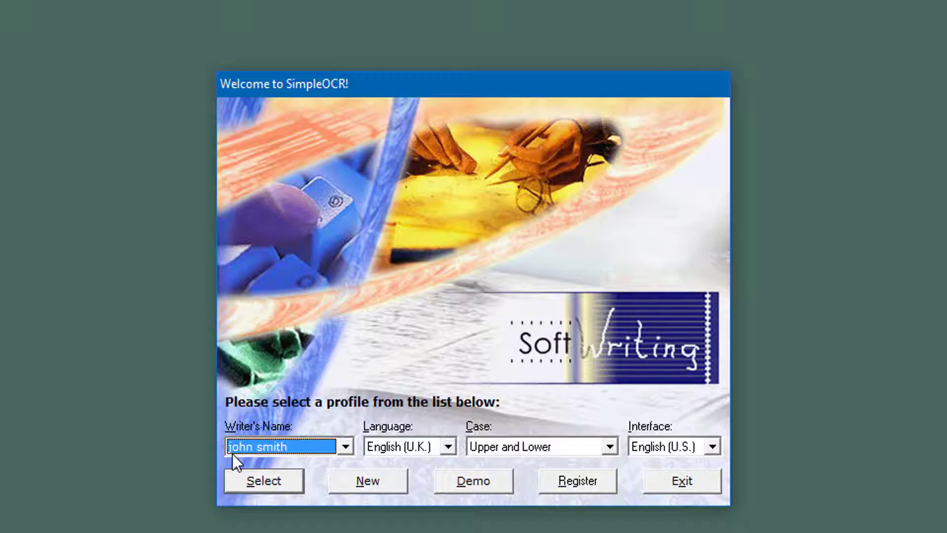
left_click(453, 444)
left_click(454, 443)
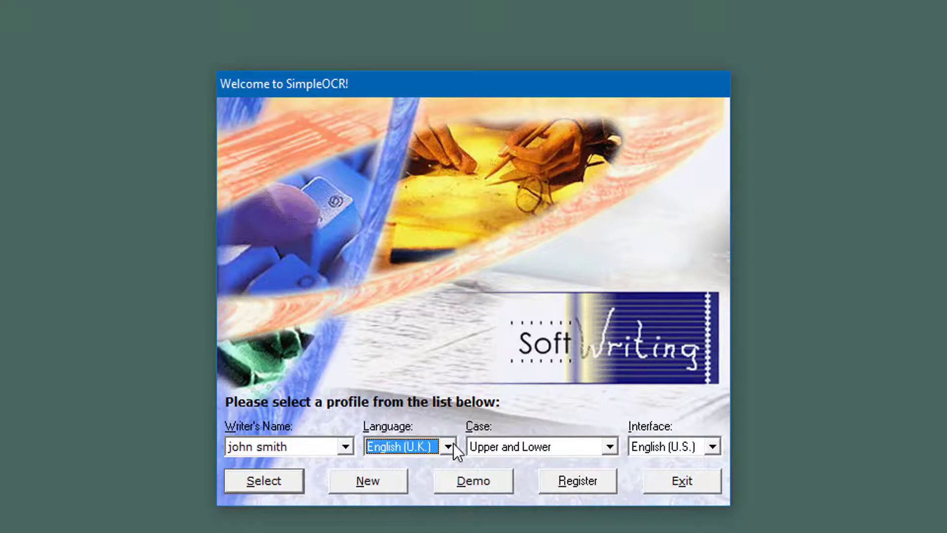
left_click(615, 443)
left_click(558, 480)
left_click(609, 447)
left_click(522, 463)
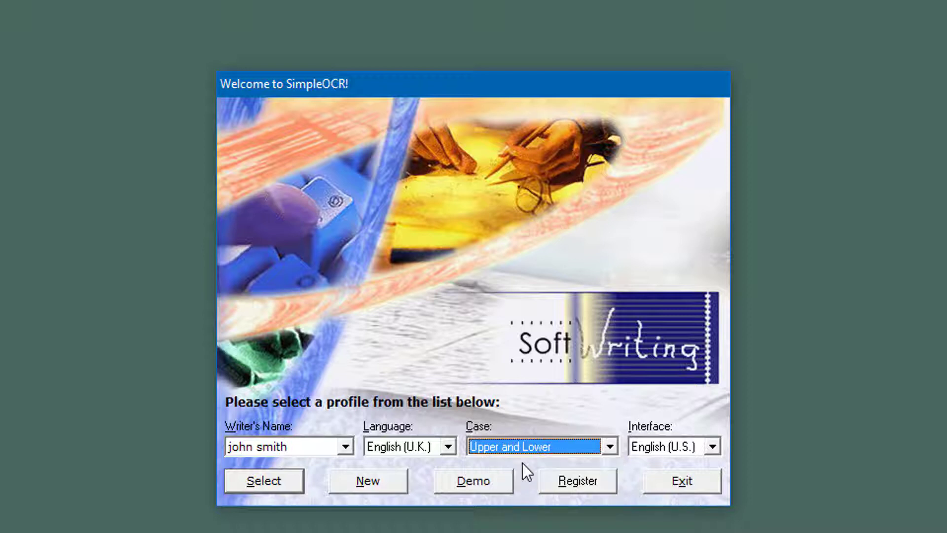
left_click(688, 446)
left_click(688, 446)
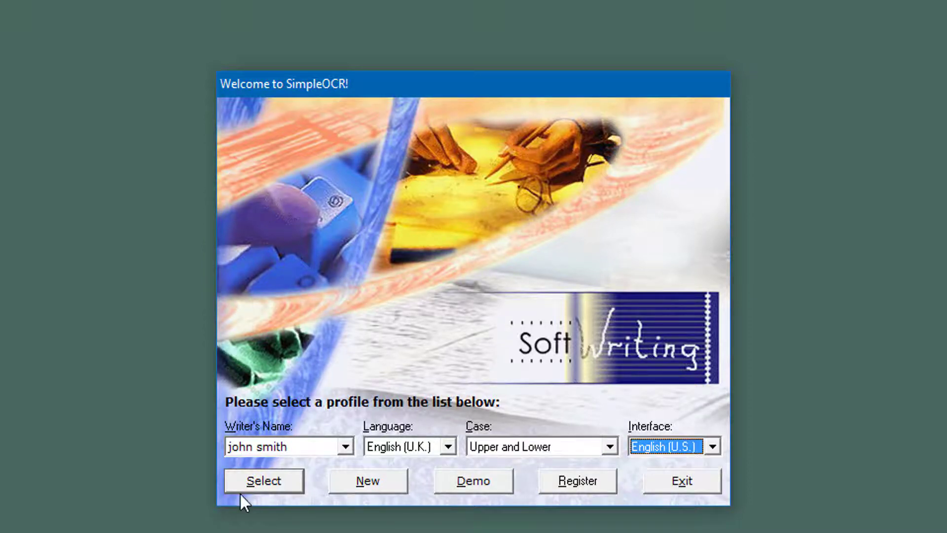
Load the new writer's profile and advance the Learning Wizard to the image source choice for adding a page
left_click(260, 446)
left_click(260, 442)
left_click(249, 484)
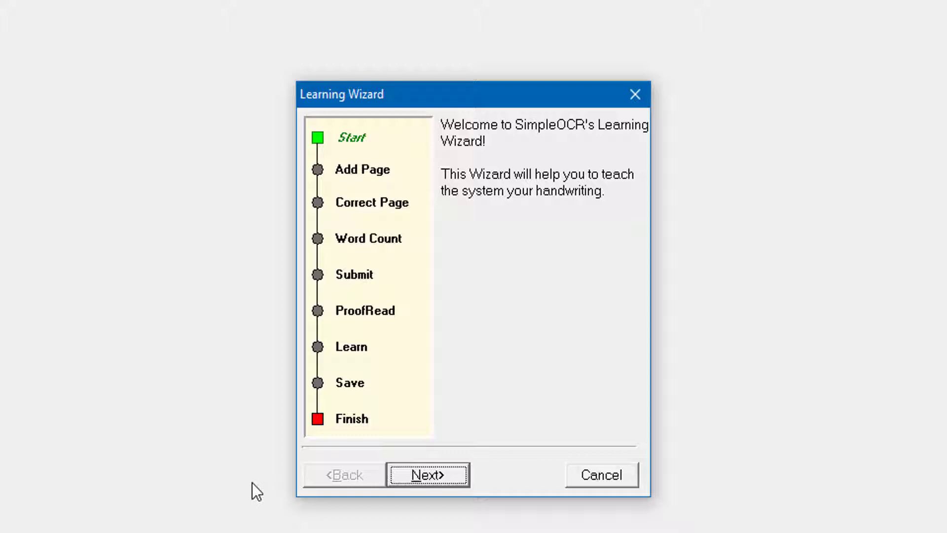
left_click(421, 482)
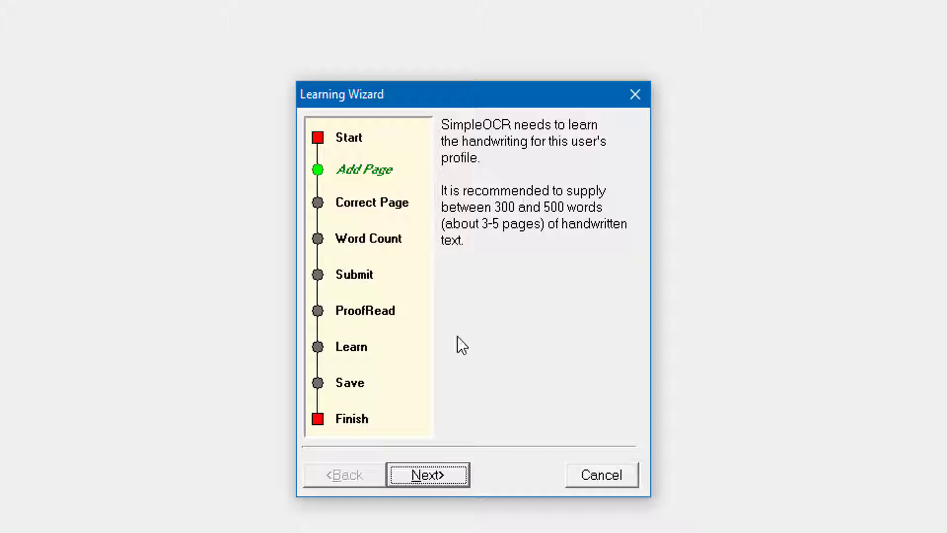
left_click(429, 475)
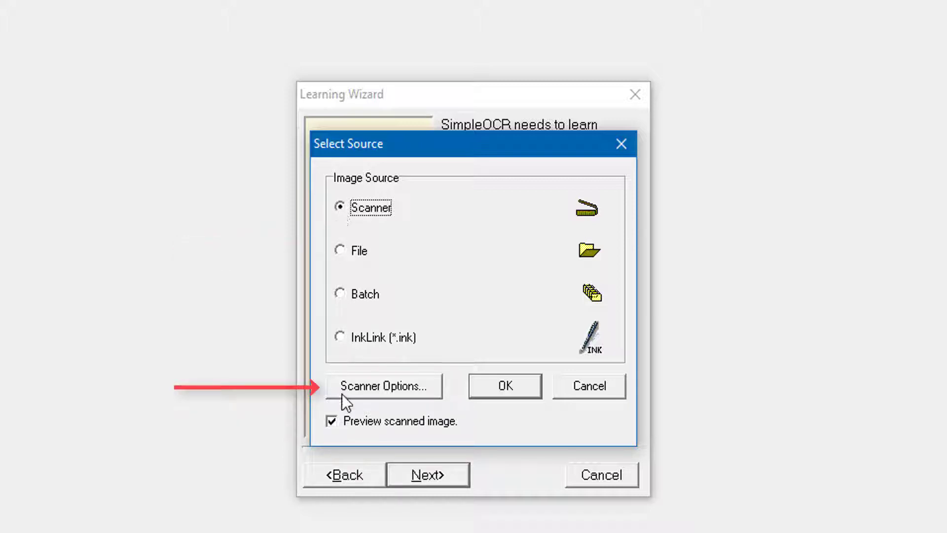
Select the EPSON WF-2750/2760 Series scanner as the scanning device in the scanner options
left_click(357, 389)
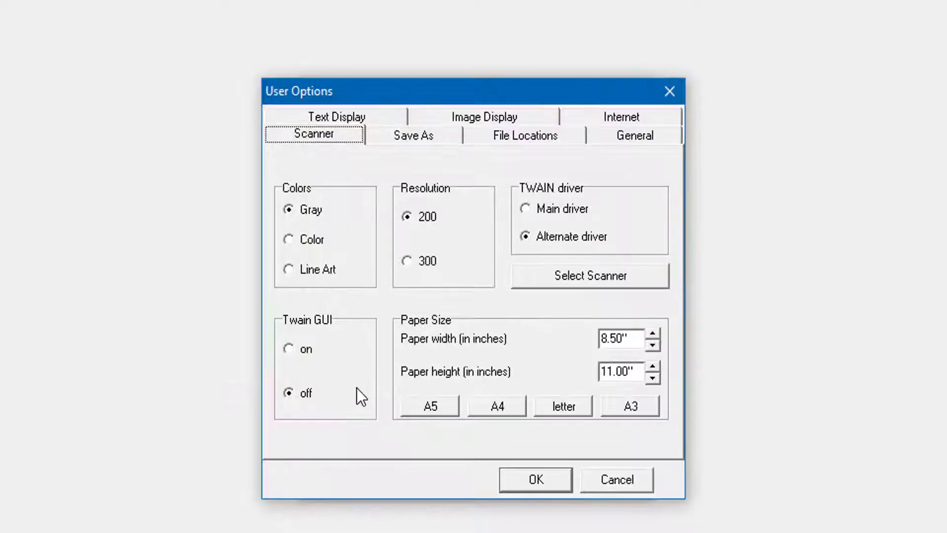
left_click(601, 285)
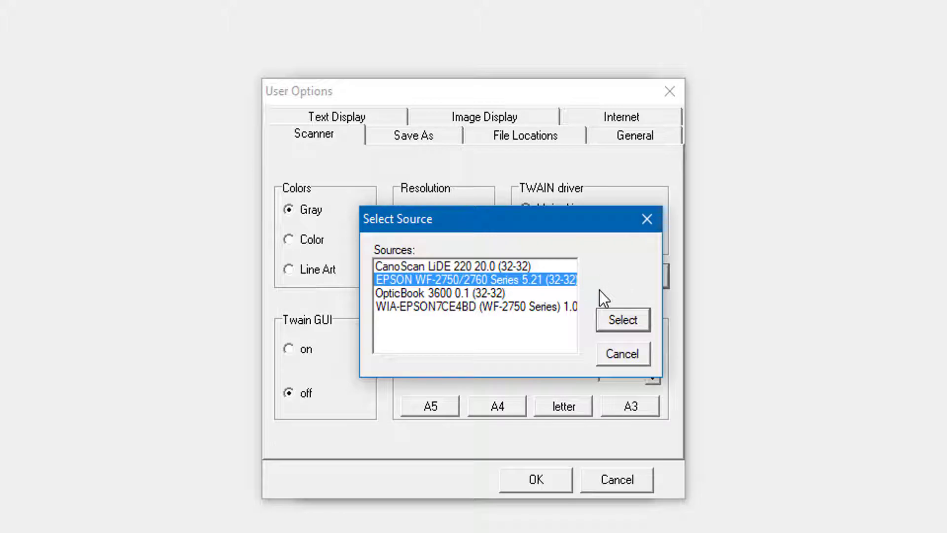
left_click(616, 320)
left_click(537, 480)
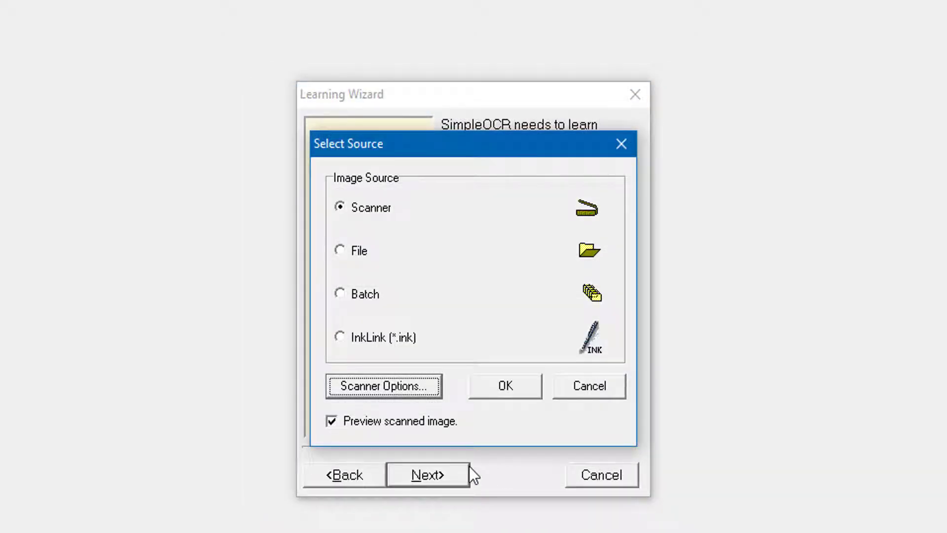
Scan the handwritten page with the scanned-image preview enabled, enlarge the preview to full size and accept the scan
left_click(329, 422)
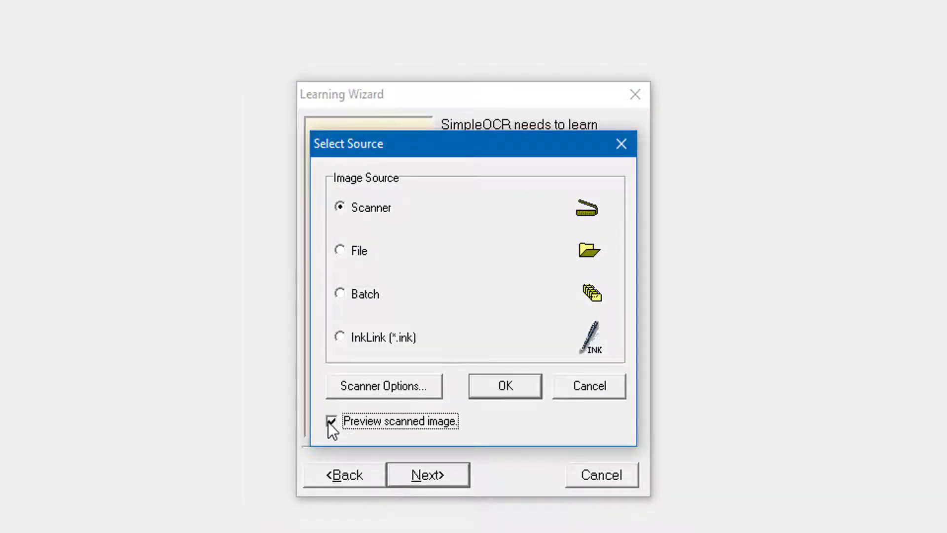
left_click(328, 421)
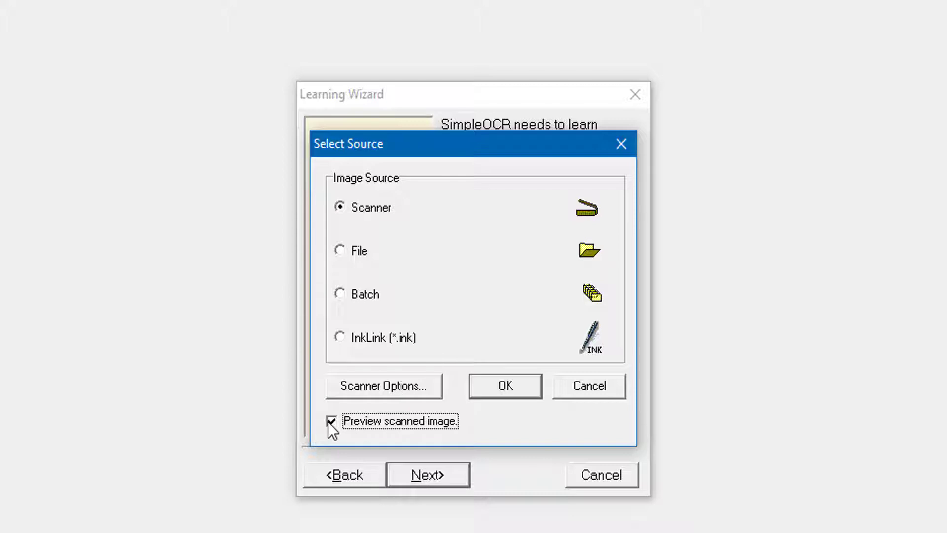
left_click(490, 388)
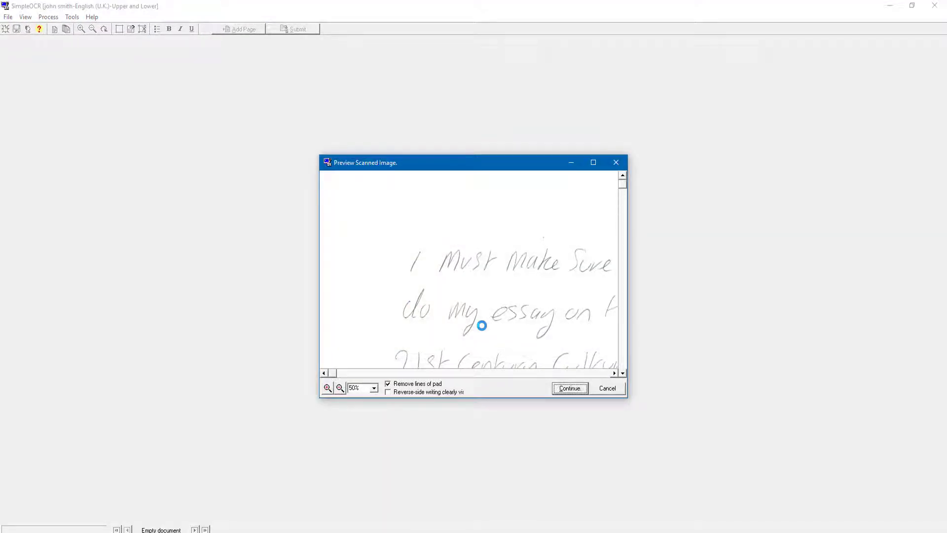
left_click(593, 162)
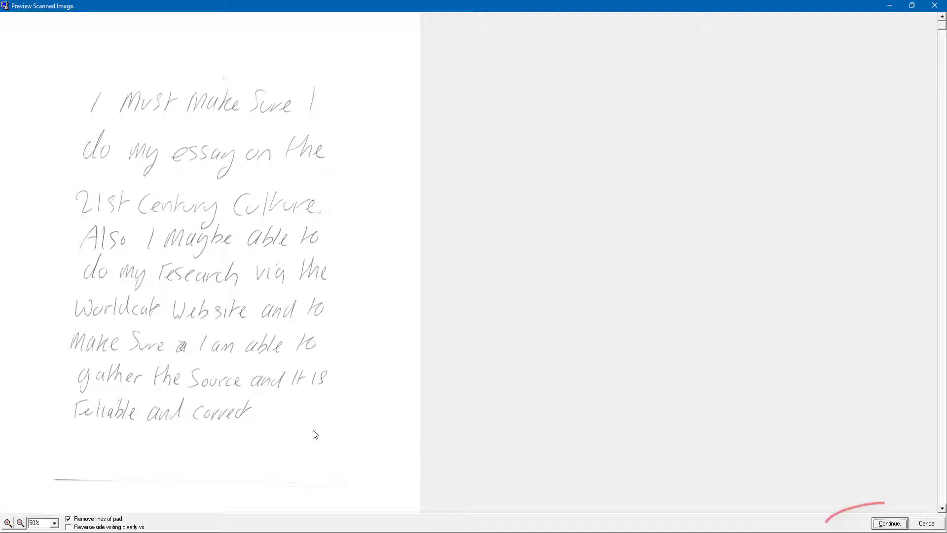
left_click(896, 516)
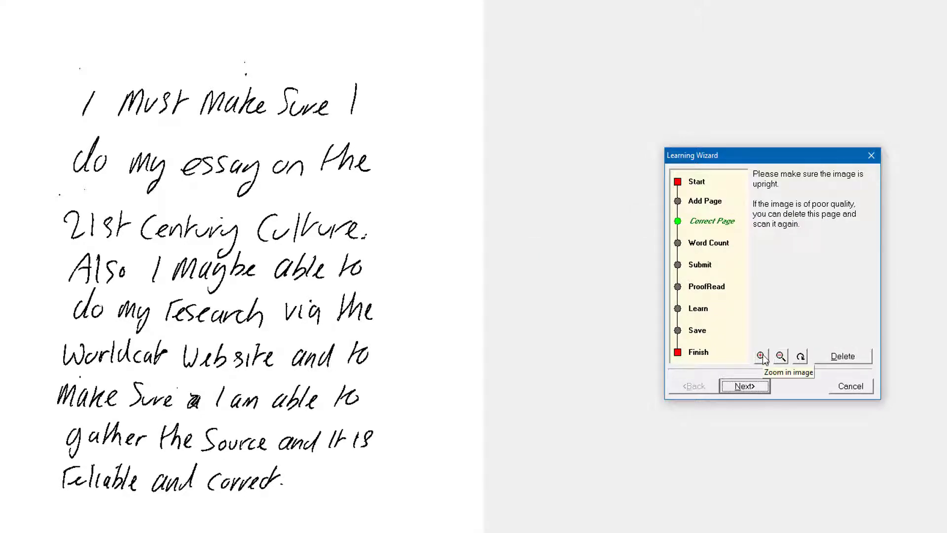
Rotate the scanned page image until it is upright
left_click(800, 356)
left_click(800, 357)
left_click(800, 356)
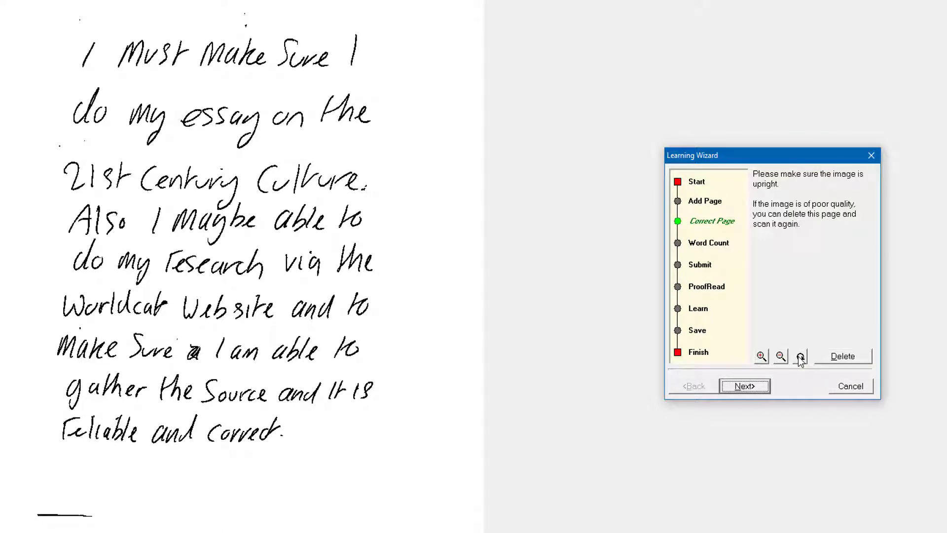
Accept the upright page, choose "I'm happy with this amount of text" and submit it for recognition
left_click(740, 382)
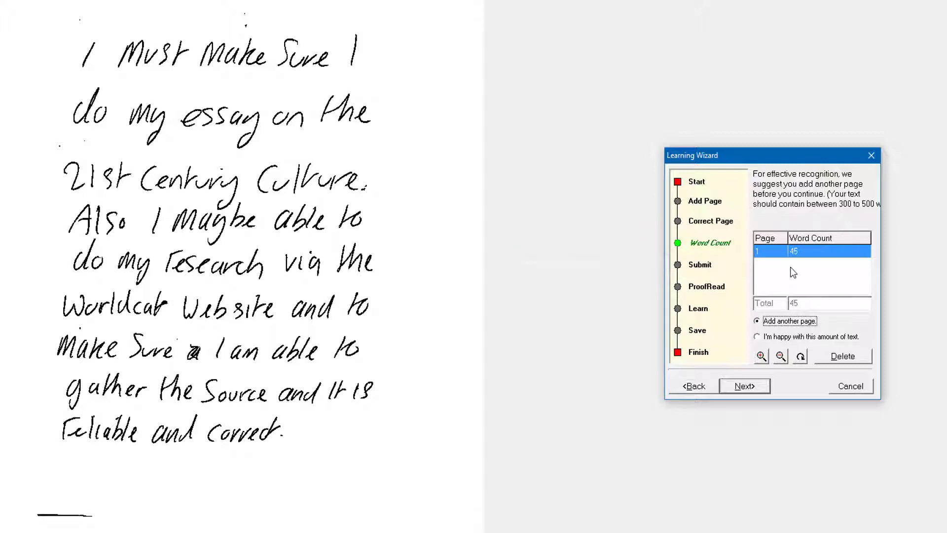
left_click(758, 338)
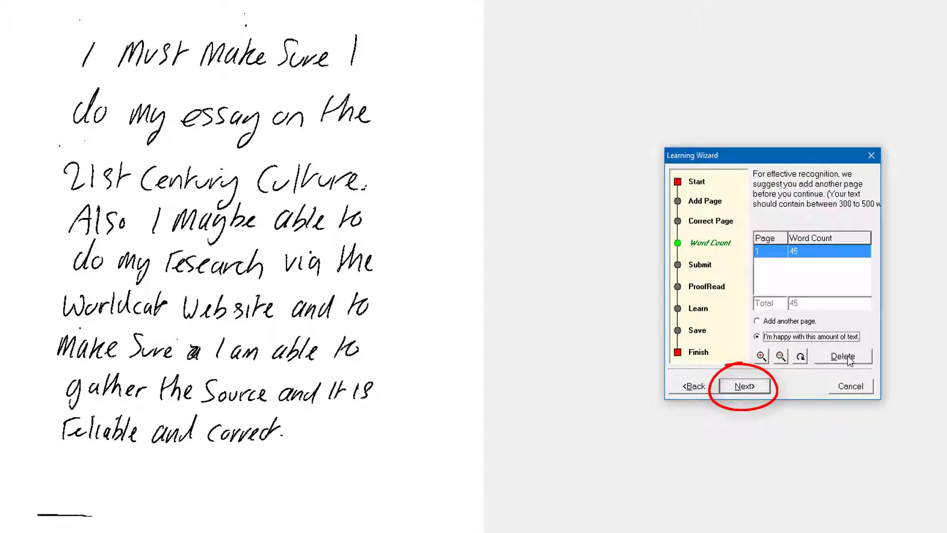
left_click(744, 380)
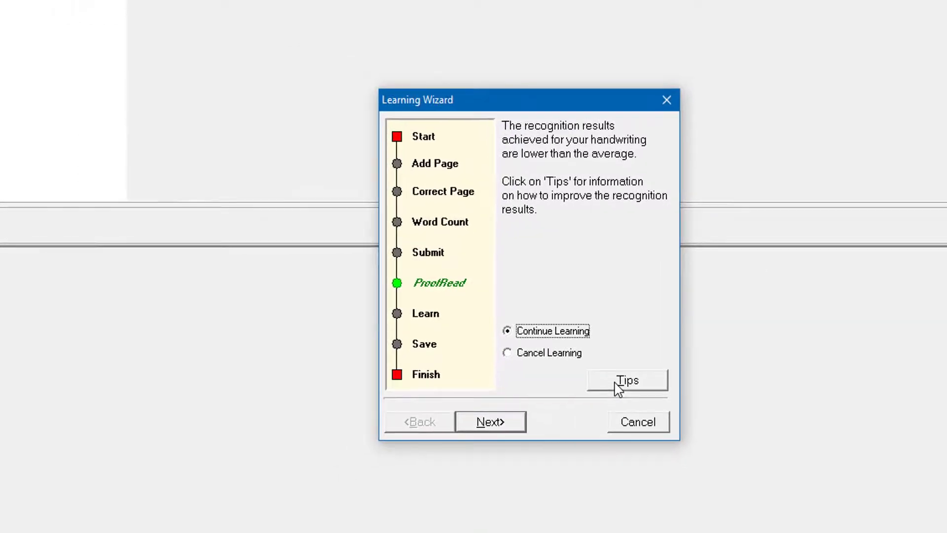
Open the tips on improving recognition, minimise the browser page and continue learning to proofread the text
left_click(616, 384)
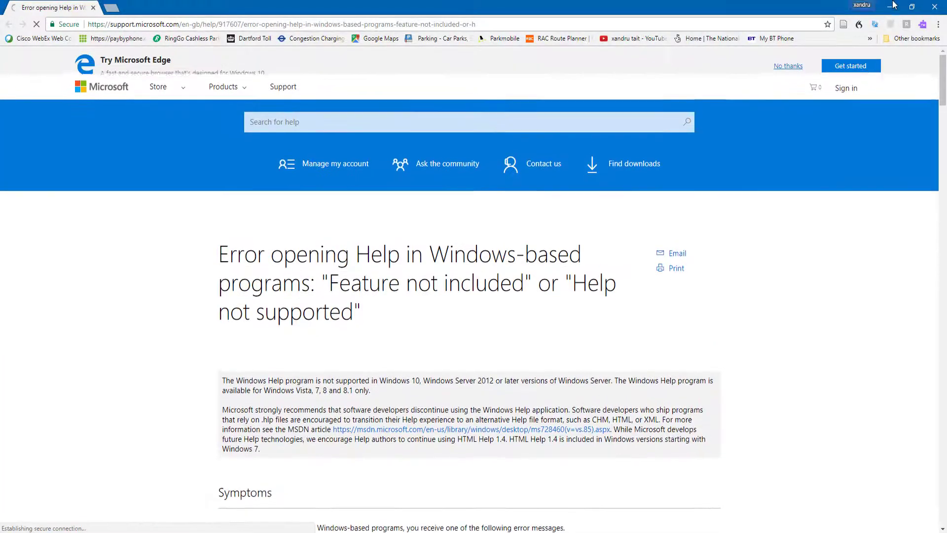
left_click(887, 4)
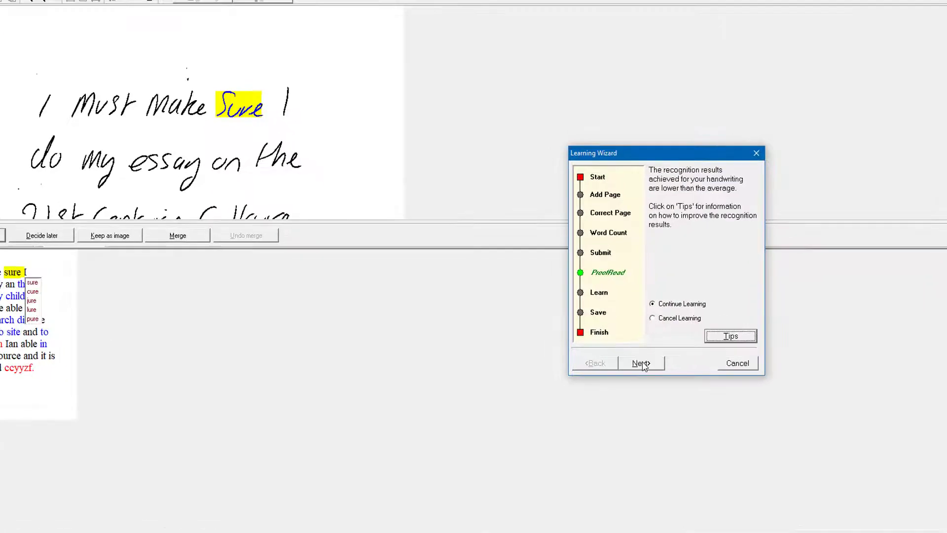
left_click(641, 363)
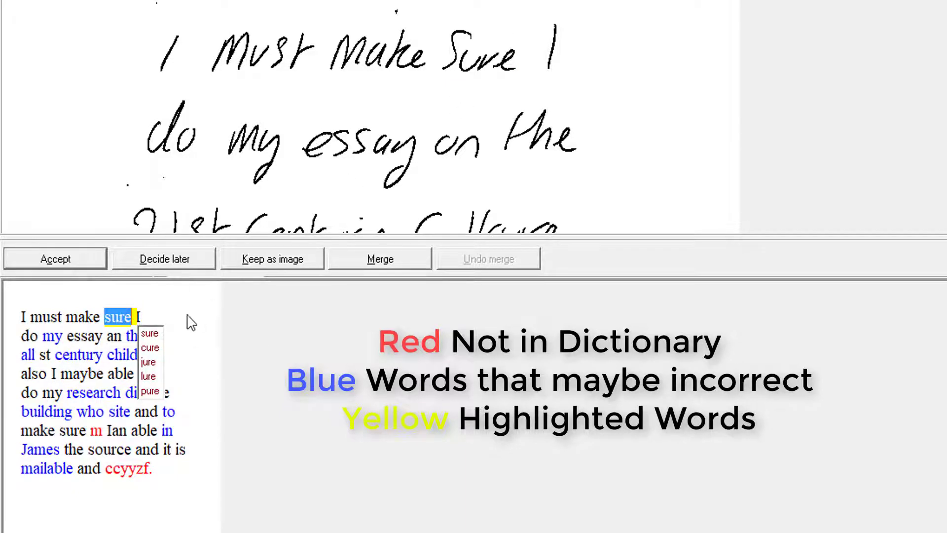
Accept the recognised words "sure", "my" and "the" in the first two lines of the text
left_click(149, 334)
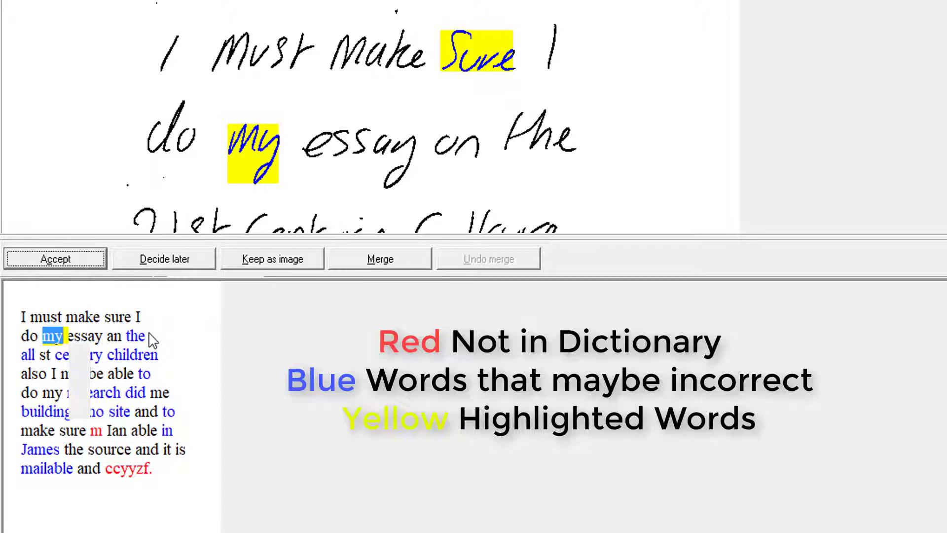
key("Return")
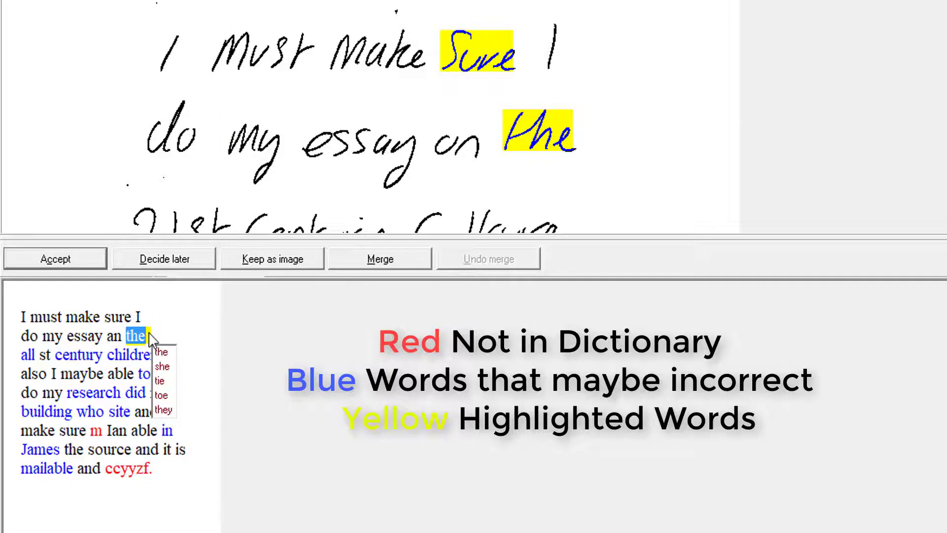
key("Return")
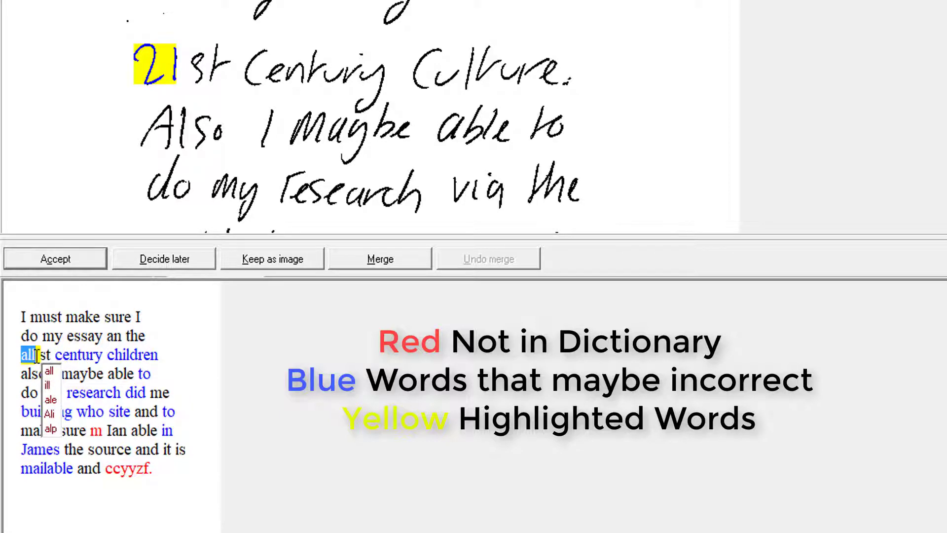
Correct the third line of the recognised text by changing "all st" to "21st" and "children" to "culture"
key("Delete")
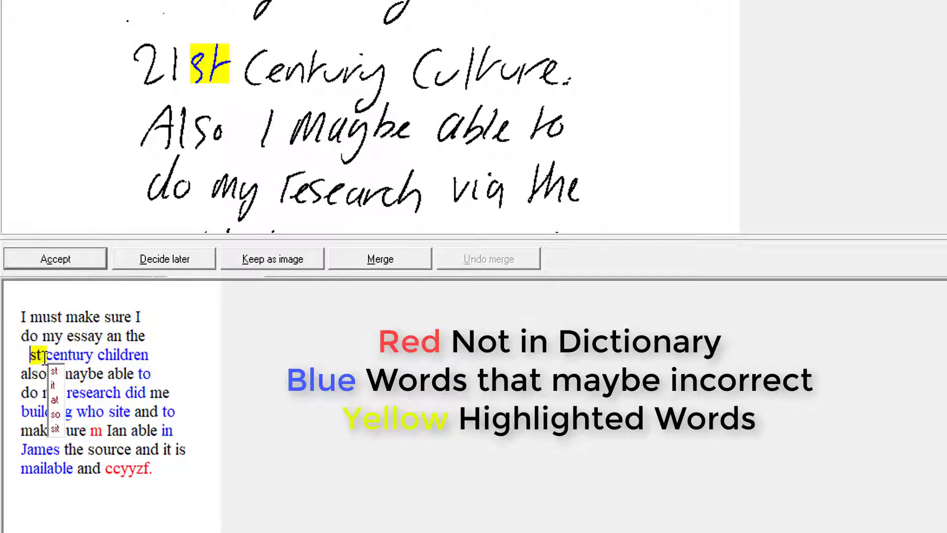
type("21")
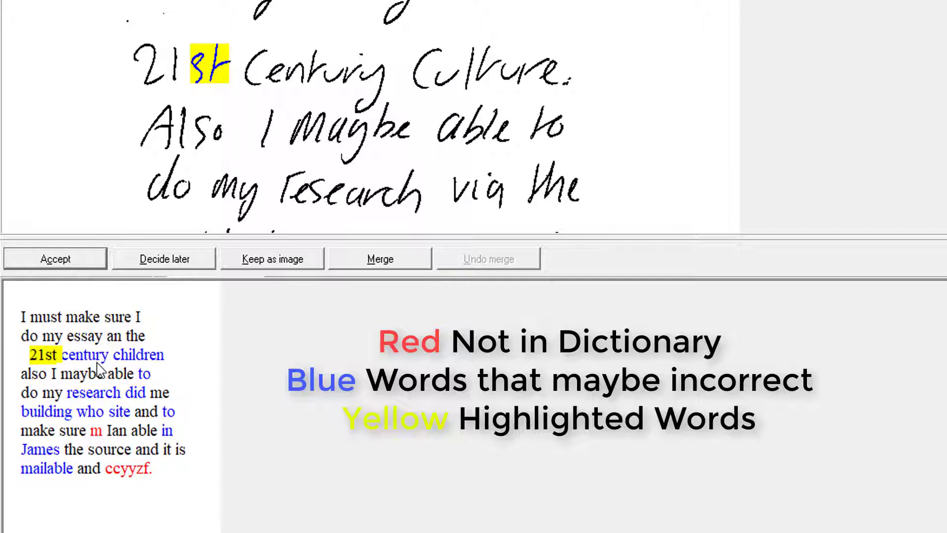
left_click(140, 354)
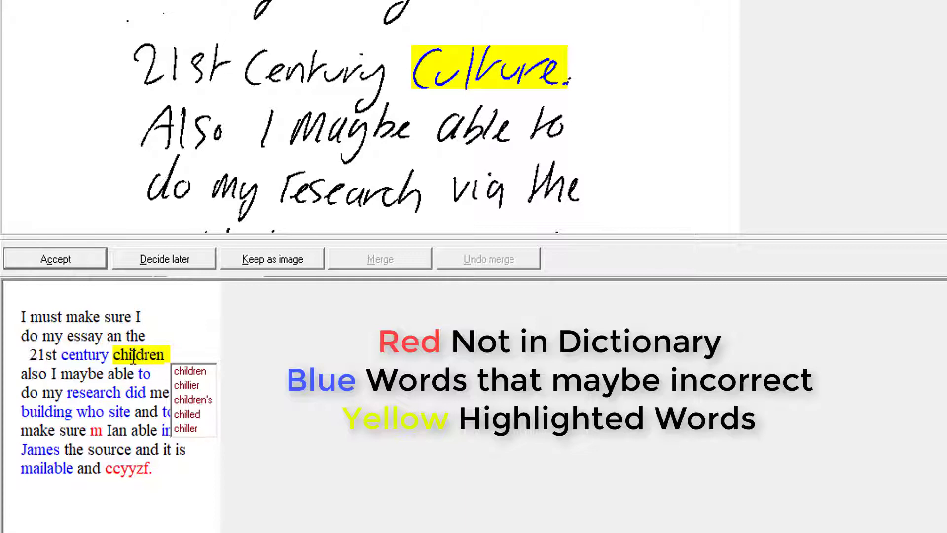
double_click(141, 351)
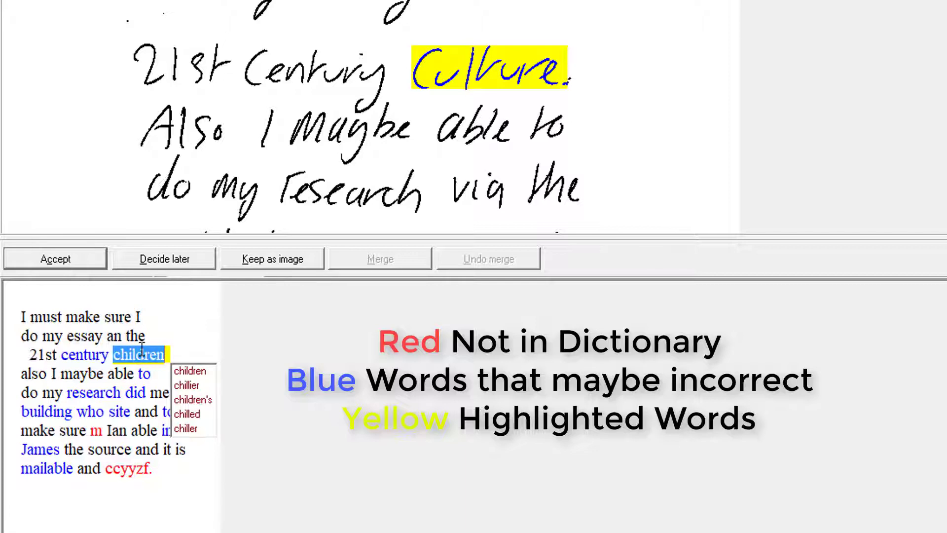
type("culture")
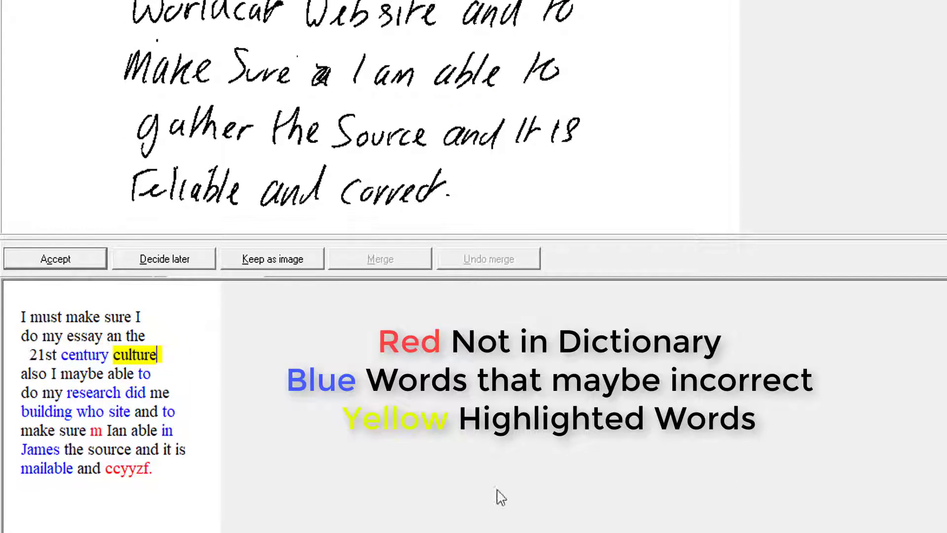
Correct the last line of the recognised text by changing "ccyyzf." to "correct" and "mailable" to "reliable"
double_click(130, 470)
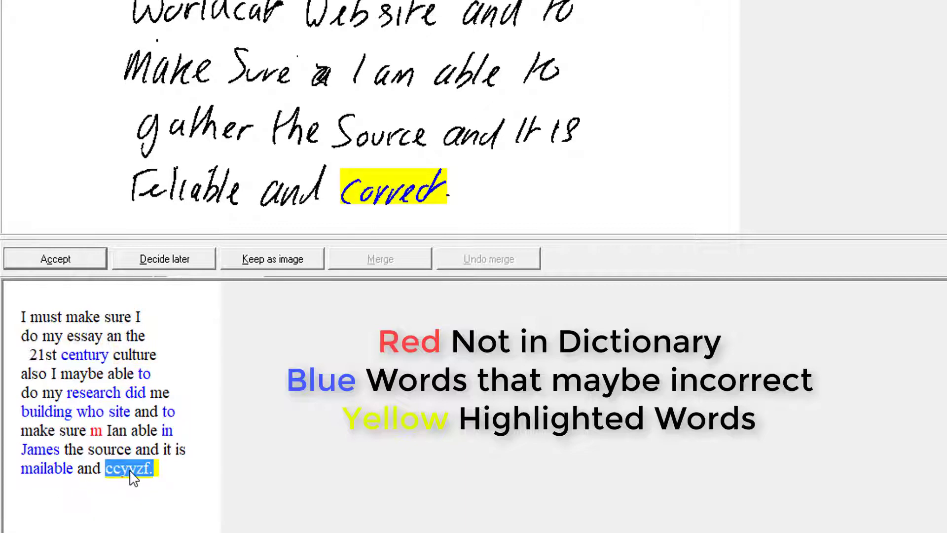
double_click(131, 470)
type("correct")
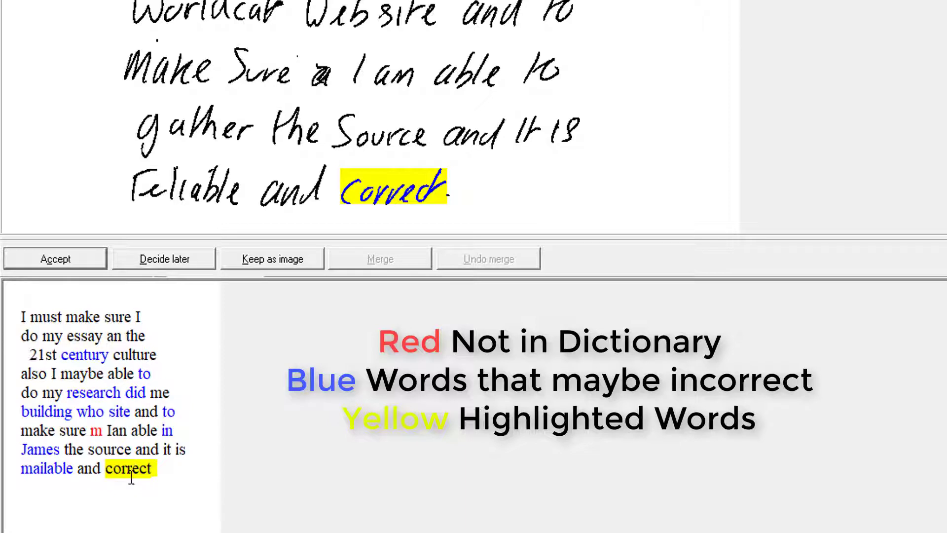
left_click(47, 469)
double_click(44, 469)
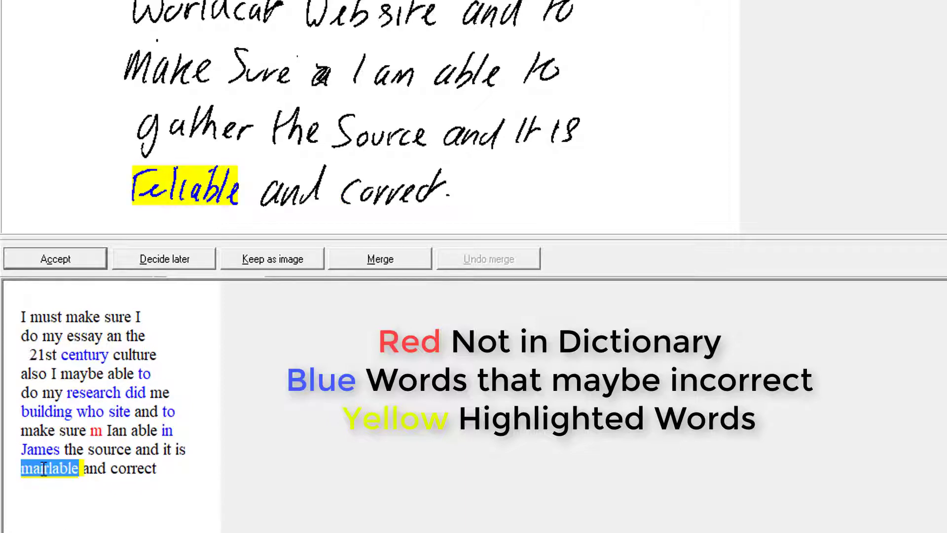
type("reliab")
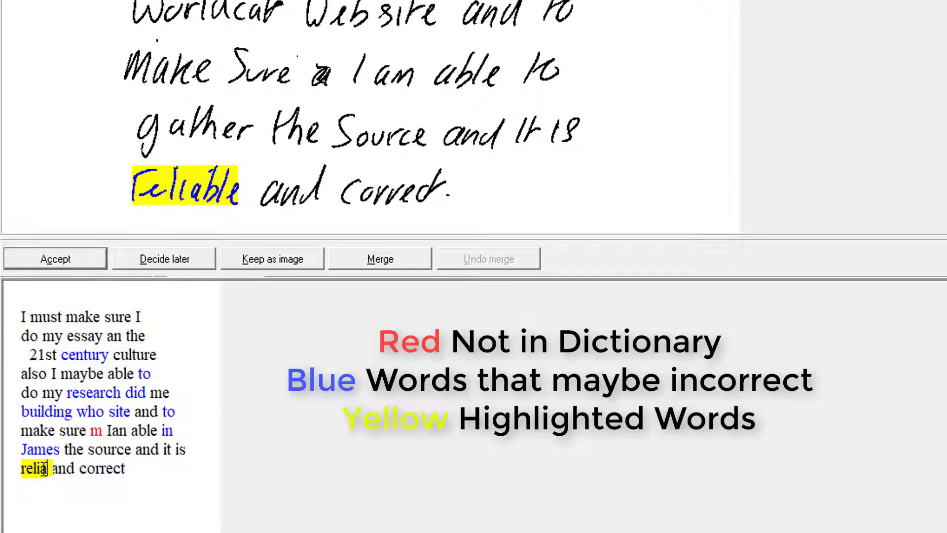
type("le")
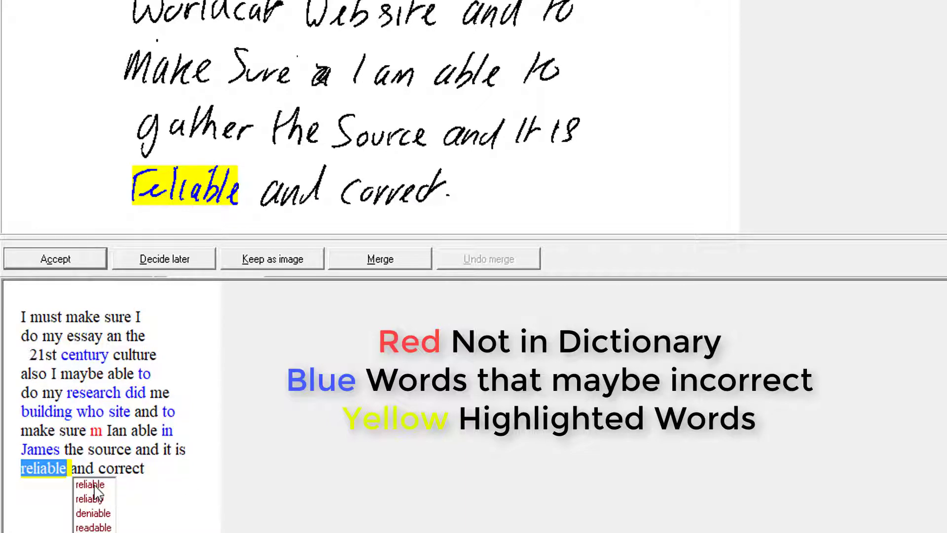
left_click(94, 484)
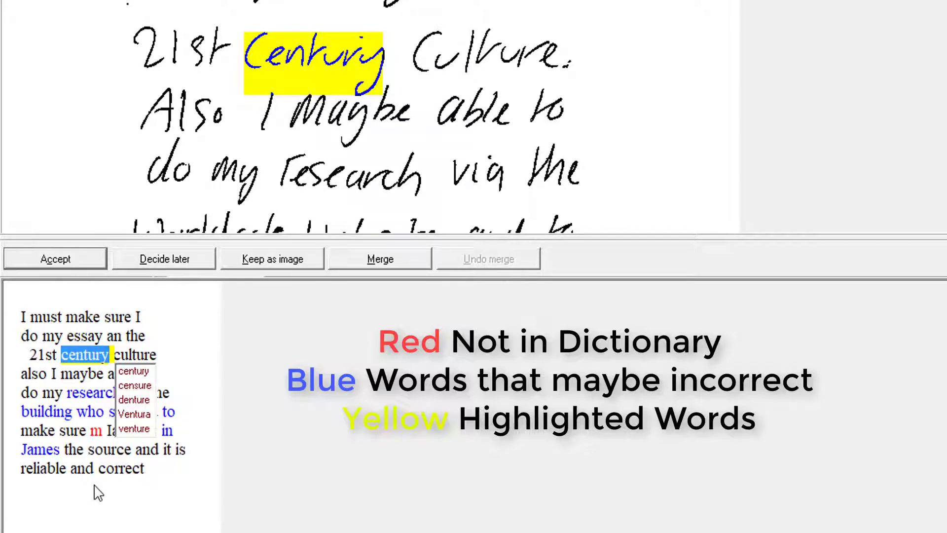
Accept the remaining flagged words from "century" to "James" and have the corrections incorporated into the database
left_click(69, 258)
left_click(69, 259)
left_click(69, 258)
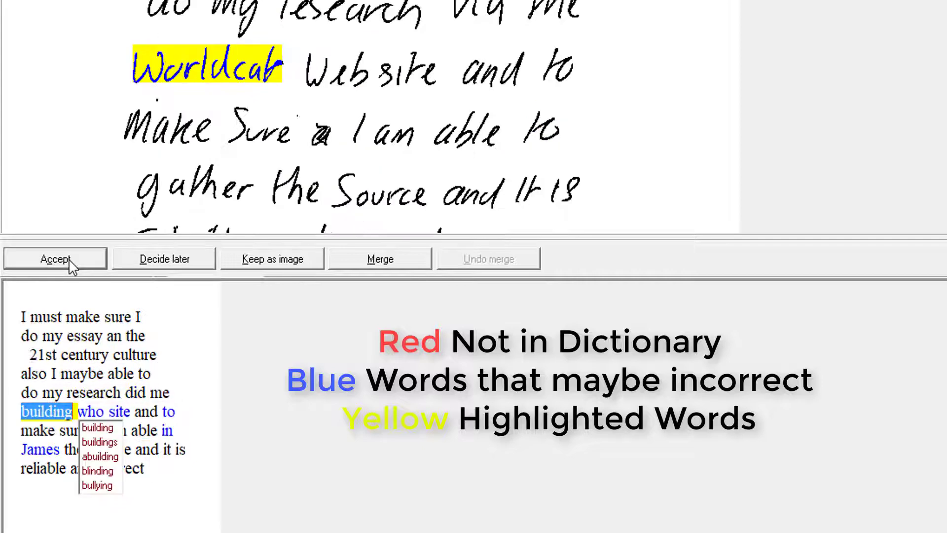
left_click(69, 258)
left_click(69, 258)
left_click(69, 259)
left_click(69, 259)
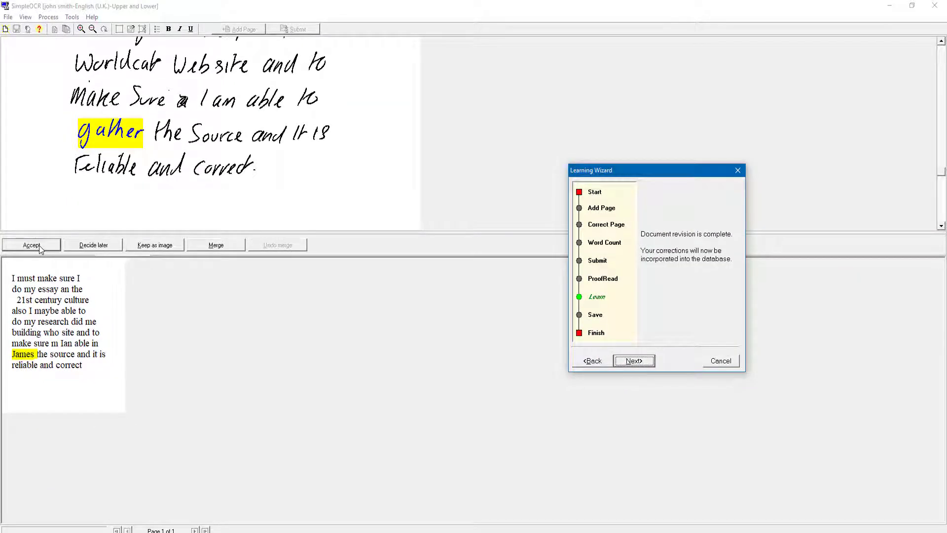
left_click(626, 362)
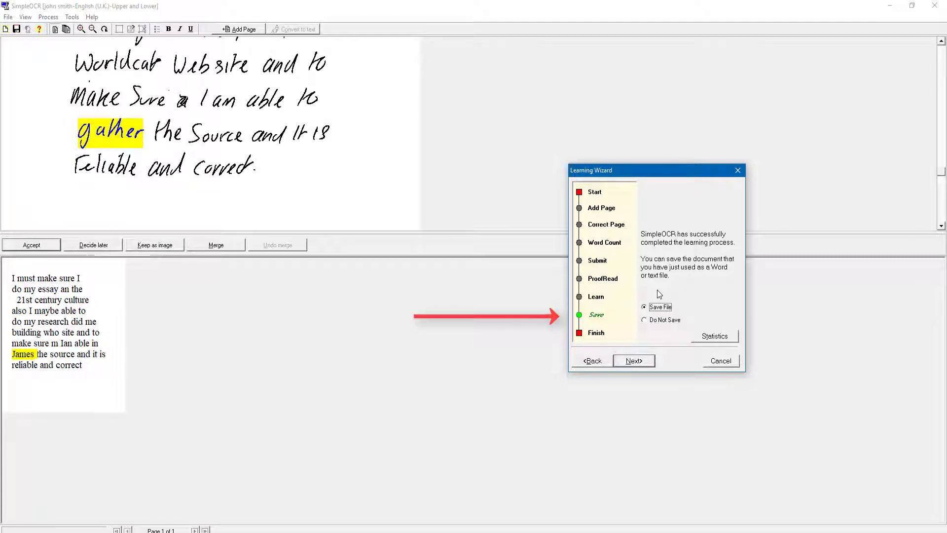
Review the recognition statistics for disconnected, touching, merged and other word groups, and close them
left_click(719, 338)
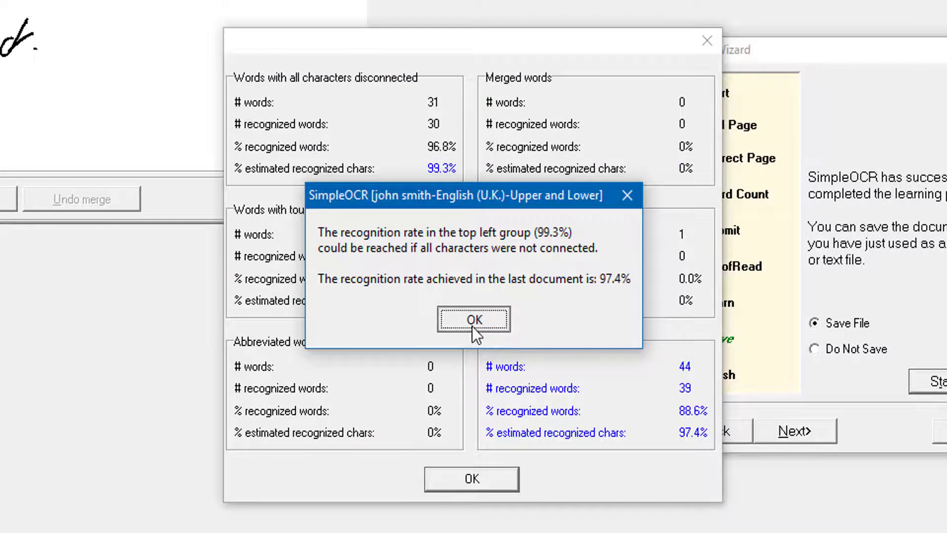
left_click(474, 330)
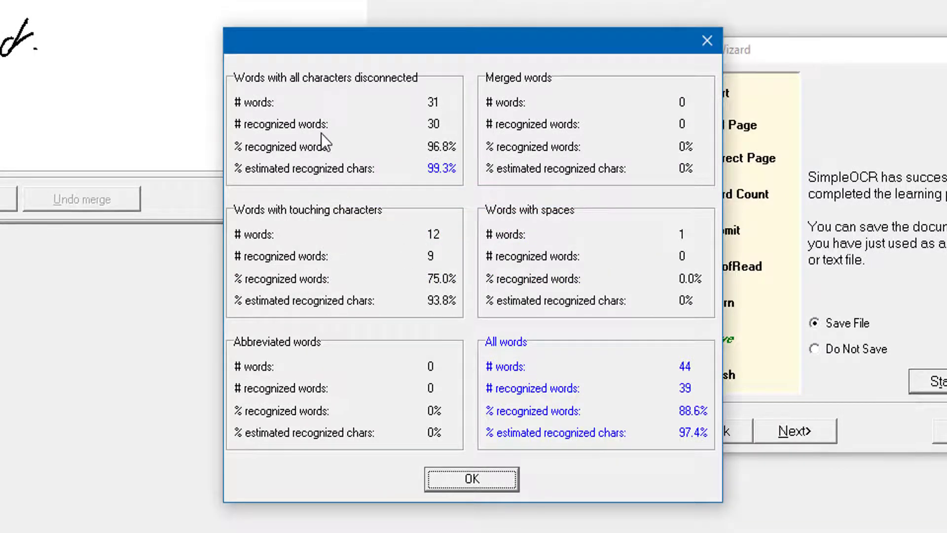
mouse_move(326, 138)
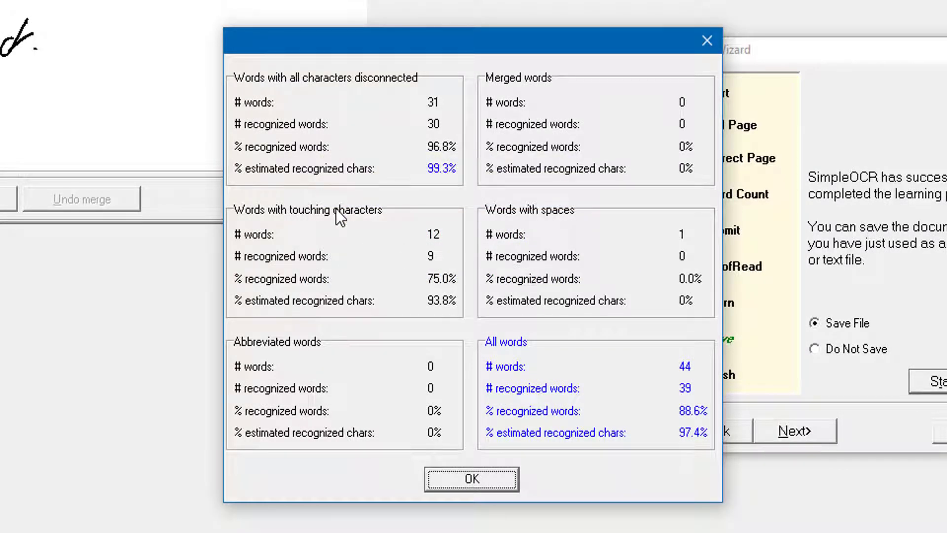
mouse_move(336, 209)
mouse_move(428, 187)
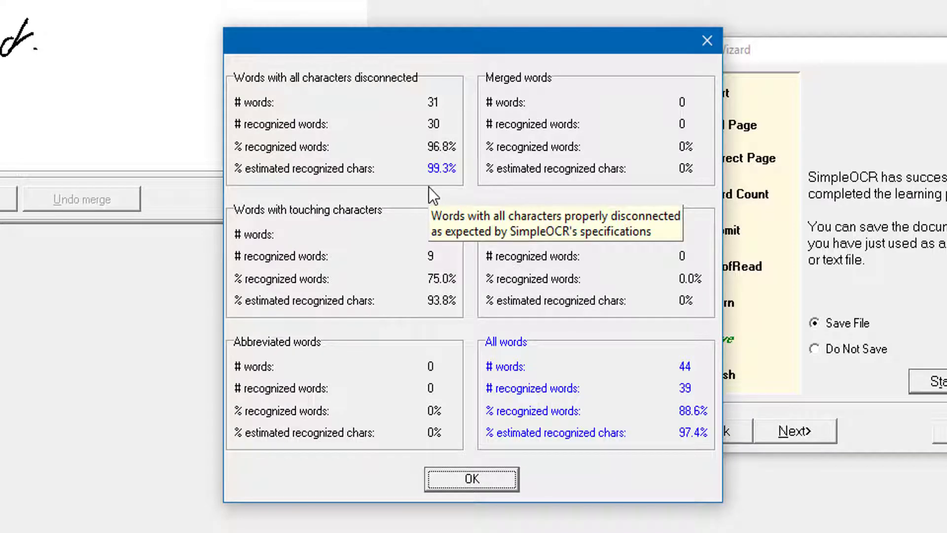
mouse_move(631, 144)
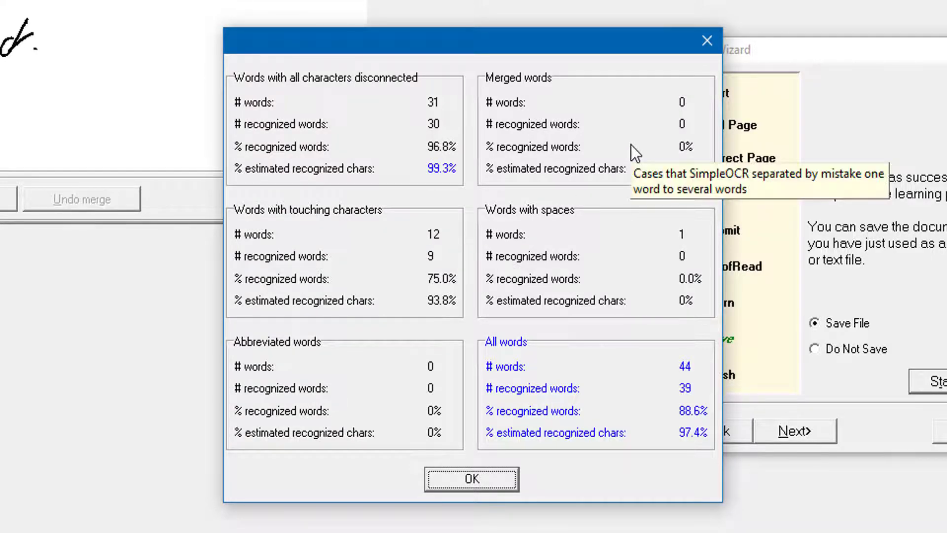
mouse_move(369, 257)
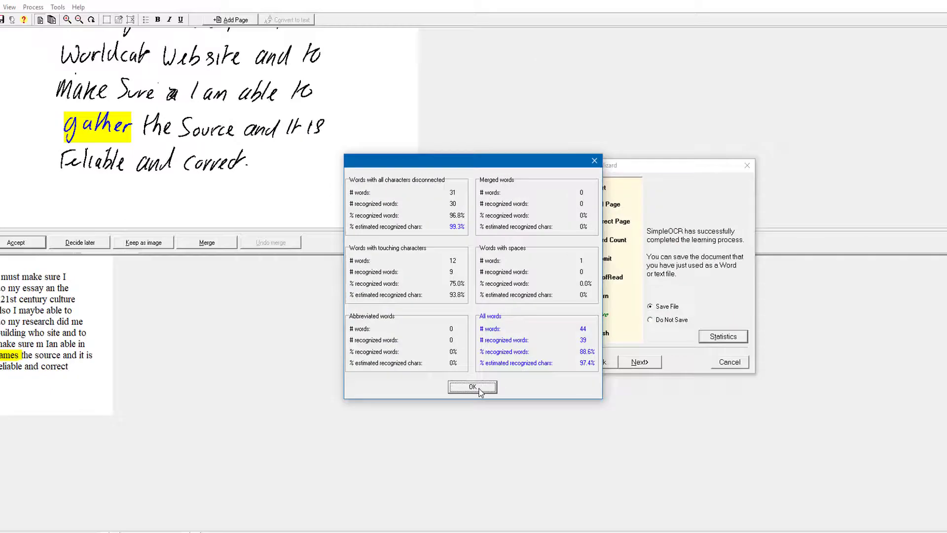
left_click(472, 478)
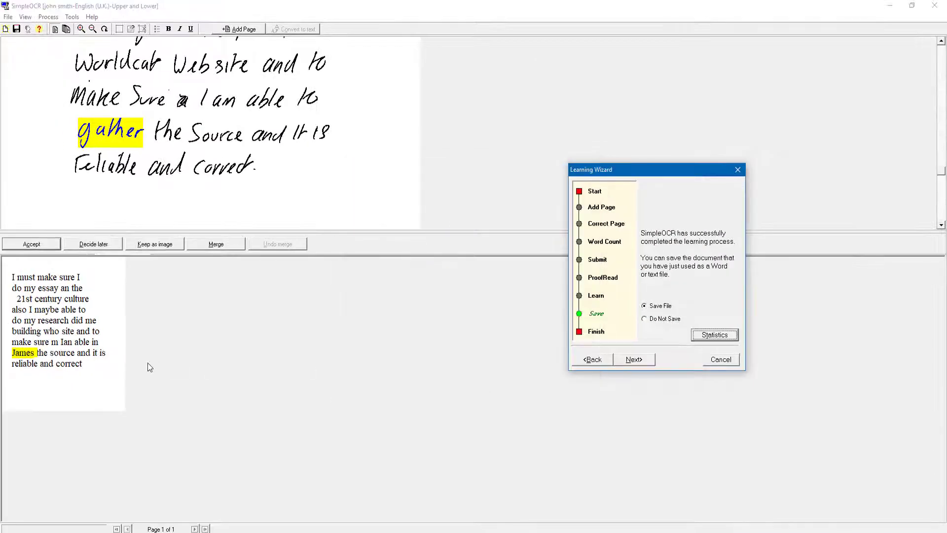
Try merging "century" with "culture" and keeping "century" as an image, reverting each change
left_click(60, 298)
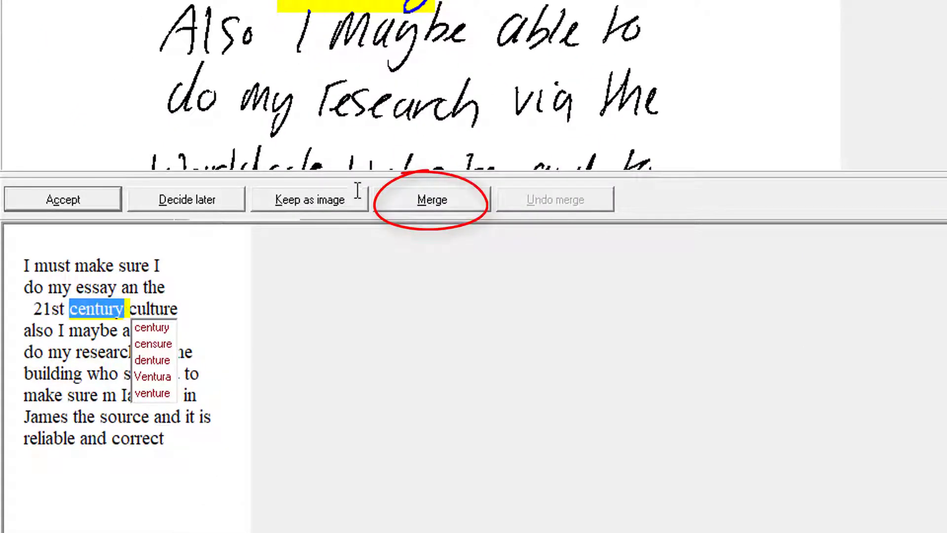
left_click(425, 199)
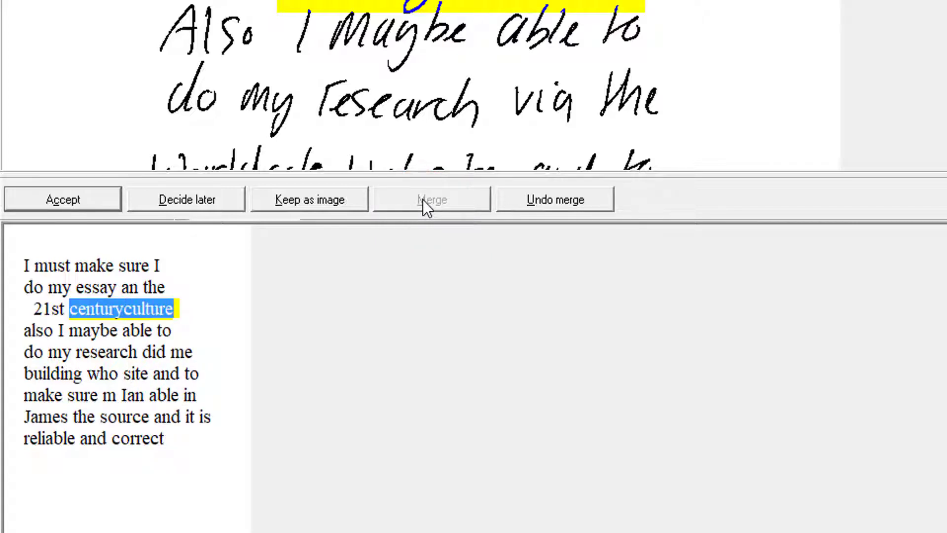
left_click(555, 200)
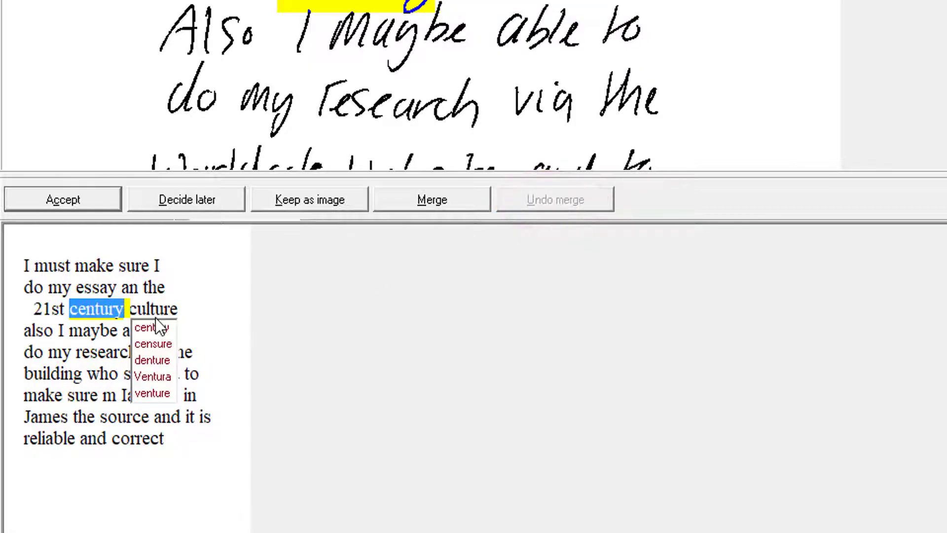
left_click(301, 195)
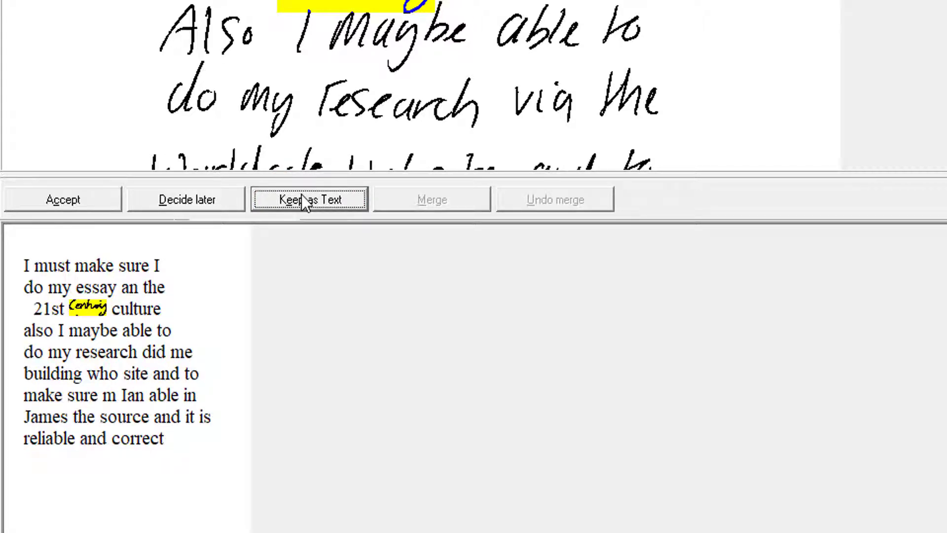
left_click(301, 194)
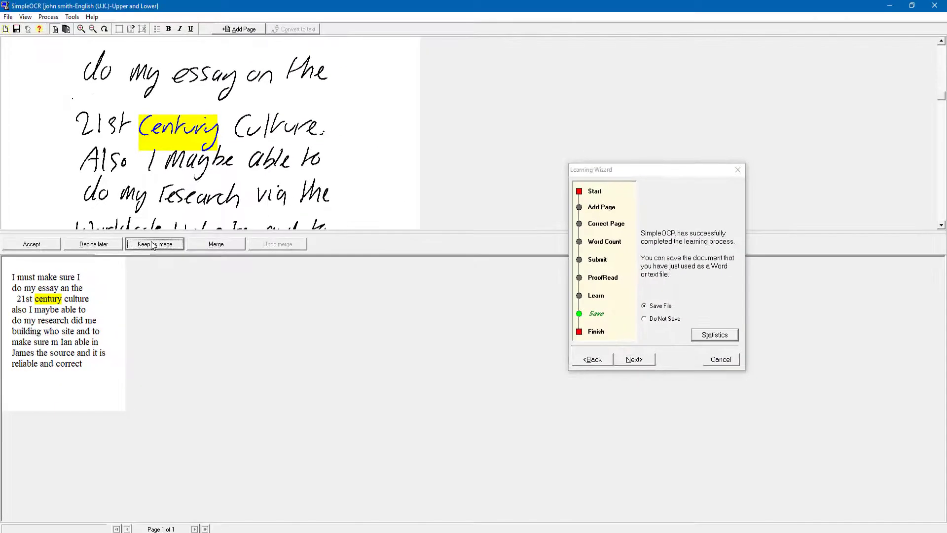
Prepare to save the learned document as "sample" on Local Disk (C:) and show the available file types
left_click(637, 361)
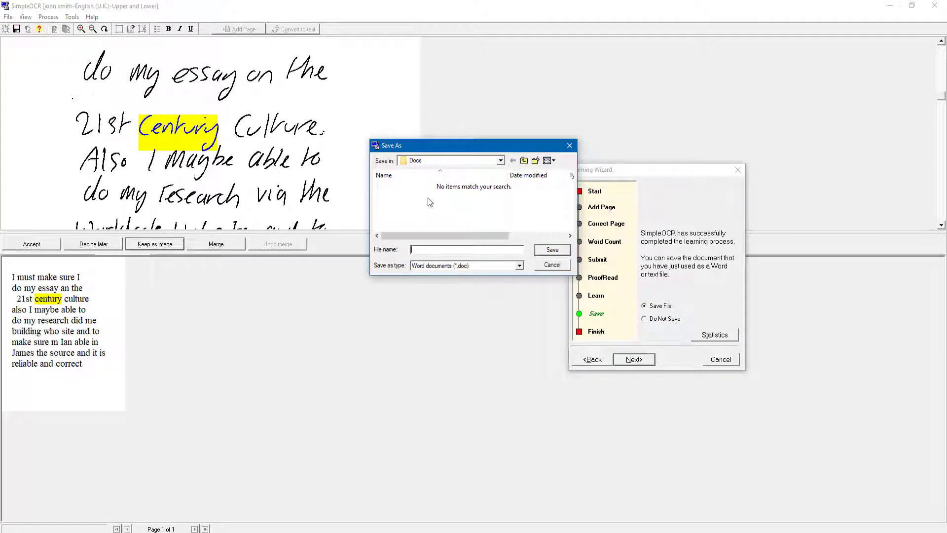
left_click(500, 160)
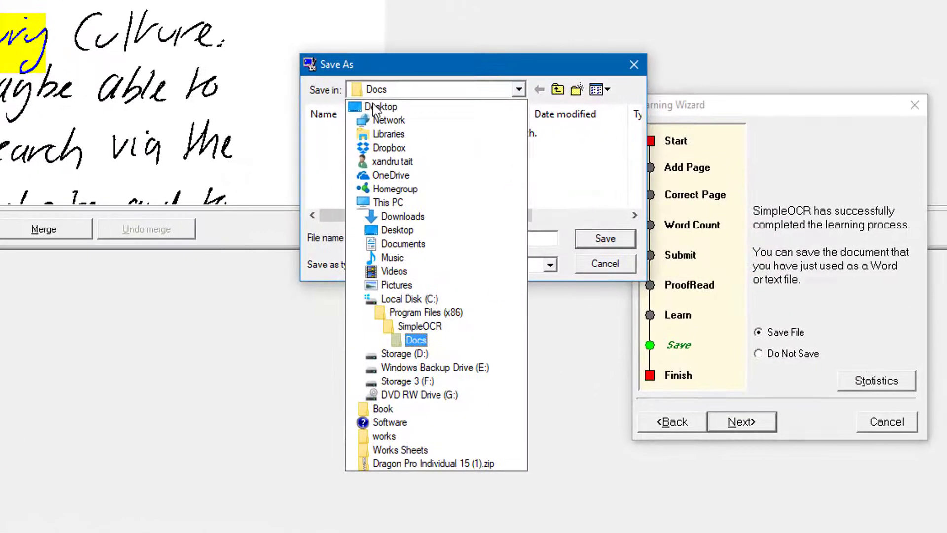
left_click(380, 106)
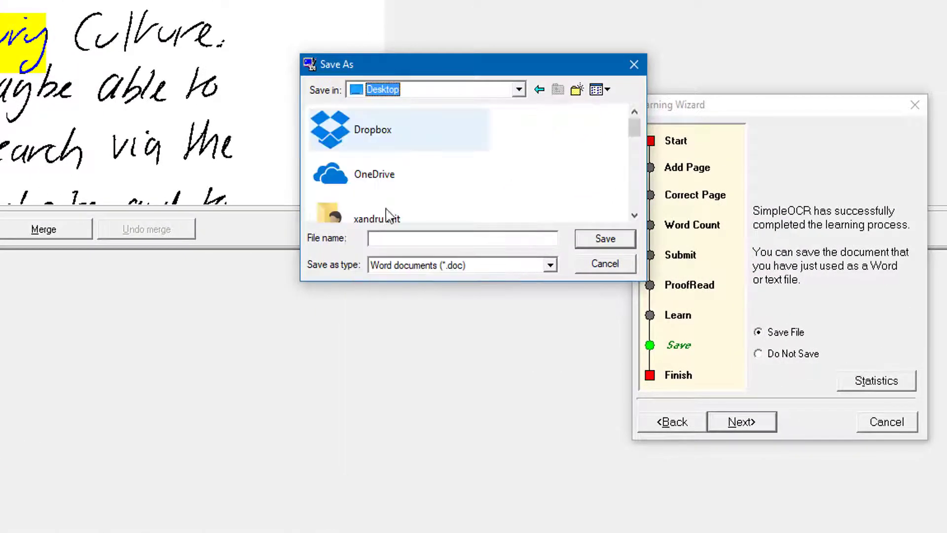
left_click(395, 239)
type("sample")
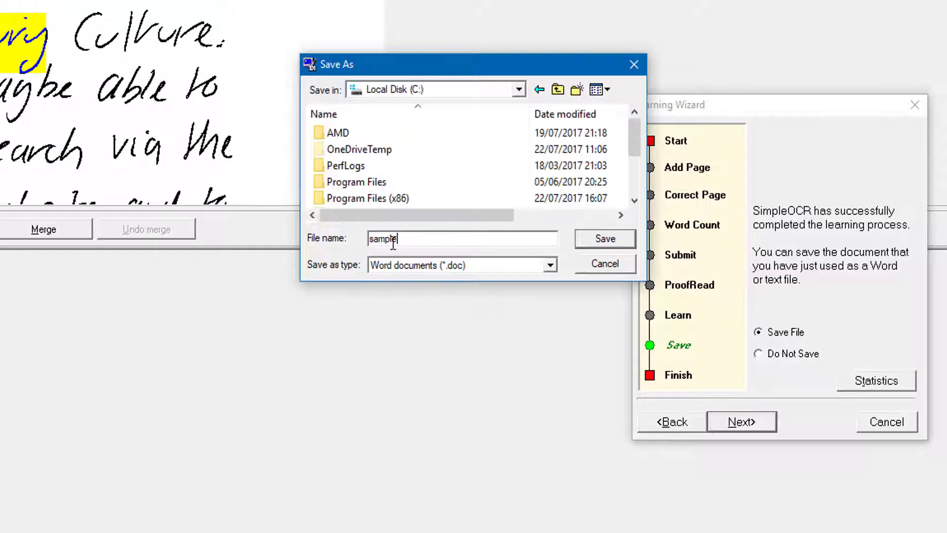
left_click(550, 265)
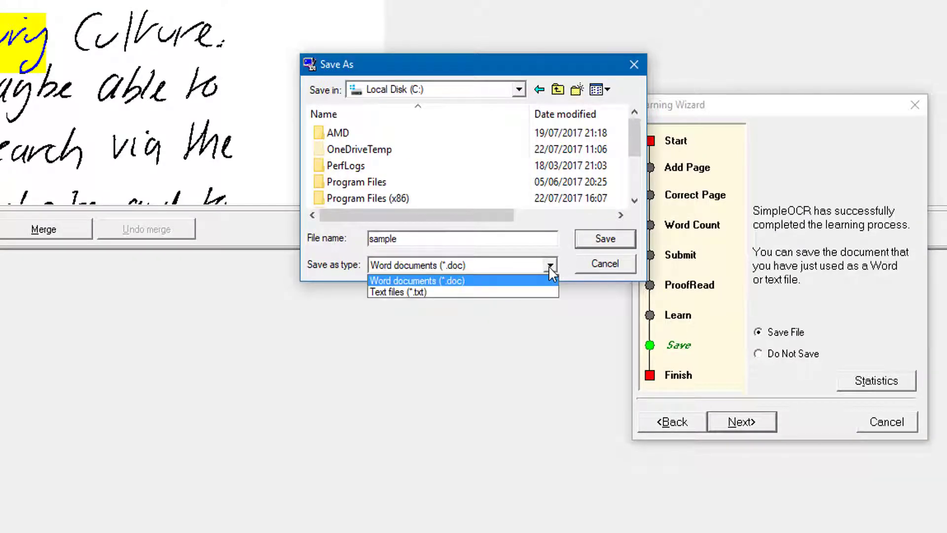
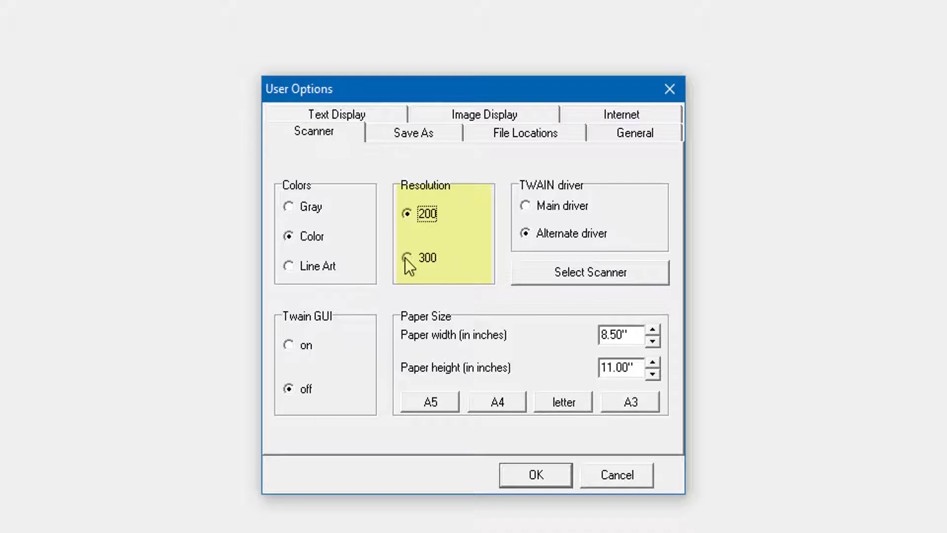
Set the scanner resolution to 300 and the TWAIN driver to Alternate driver
left_click(406, 257)
left_click(525, 206)
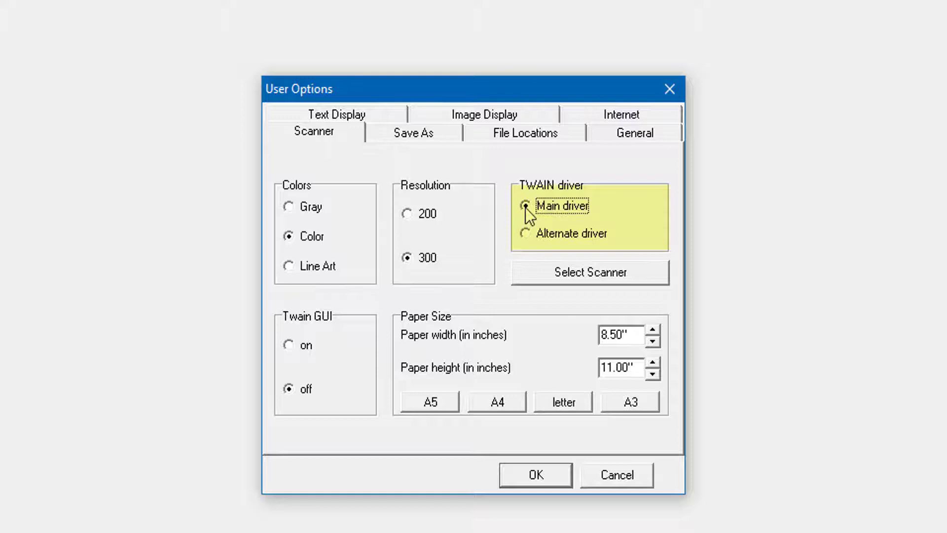
left_click(524, 233)
Choose EPSON WF-2750/2760 Series 5.21 (32-32) as the scanner source
left_click(567, 275)
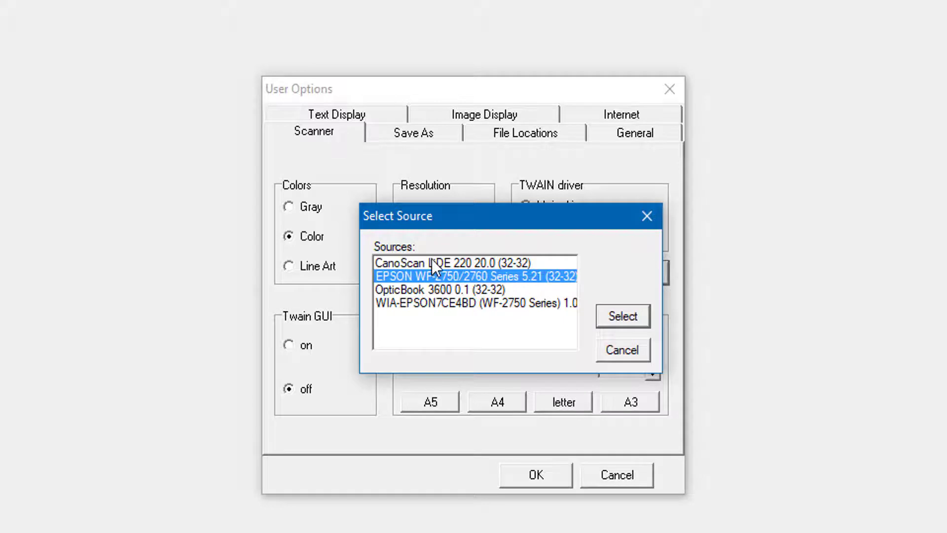
left_click(431, 261)
left_click(434, 291)
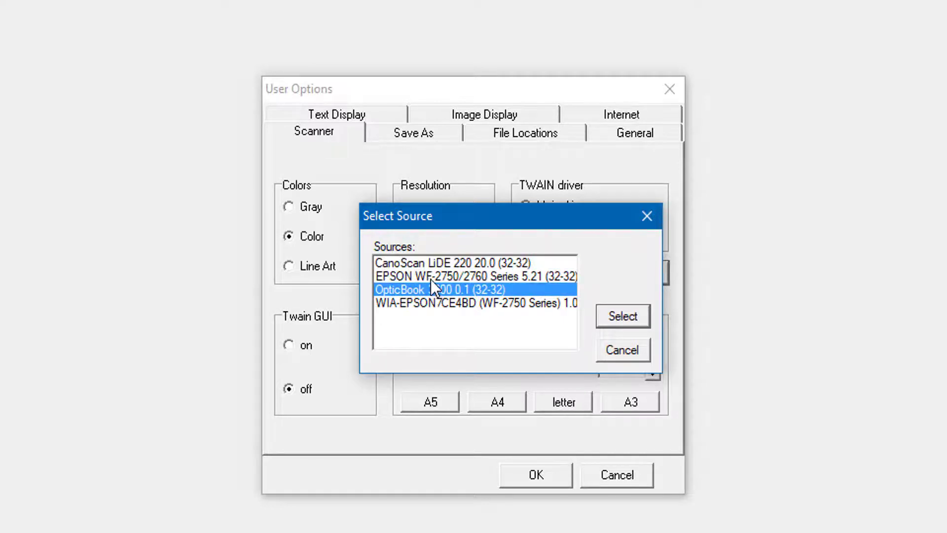
left_click(431, 278)
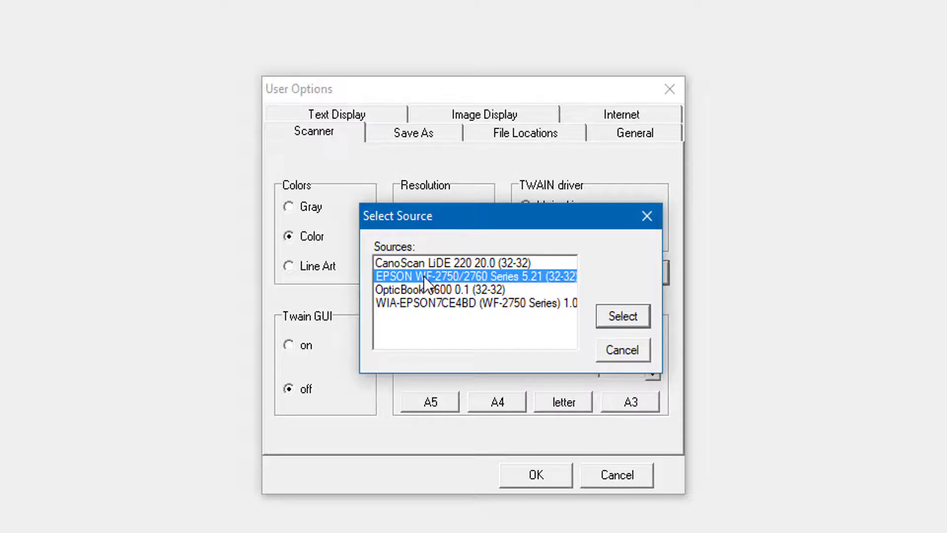
left_click(634, 322)
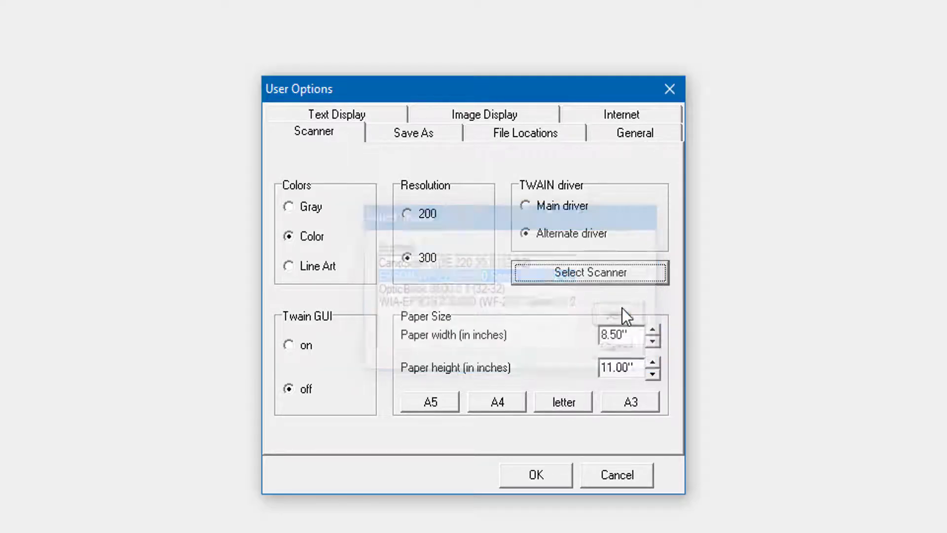
Switch the TWAIN driver to Main driver and turn the Twain GUI on
left_click(525, 206)
left_click(523, 235)
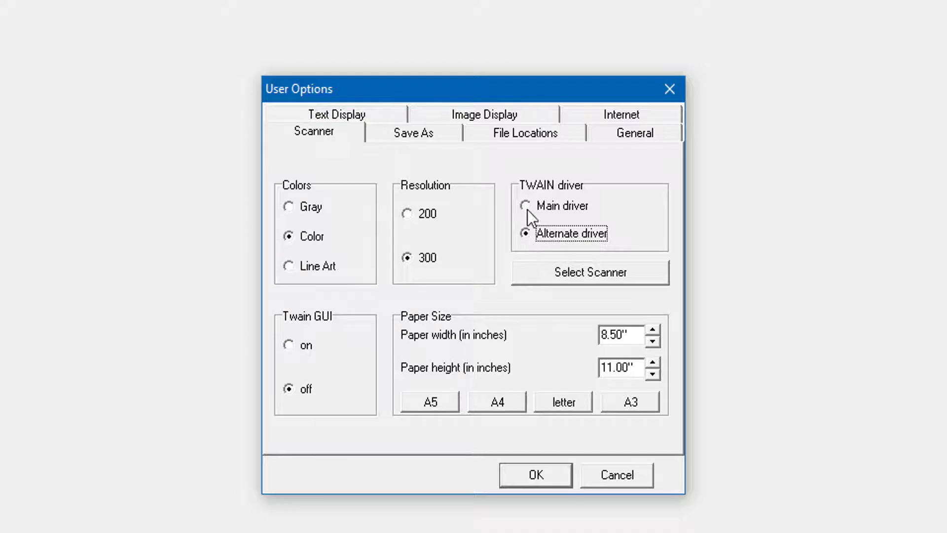
left_click(527, 207)
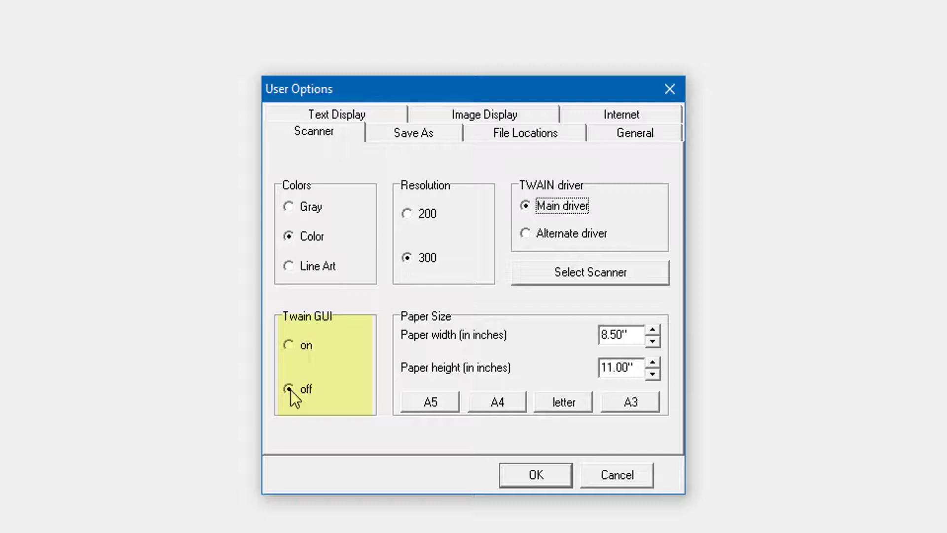
left_click(288, 345)
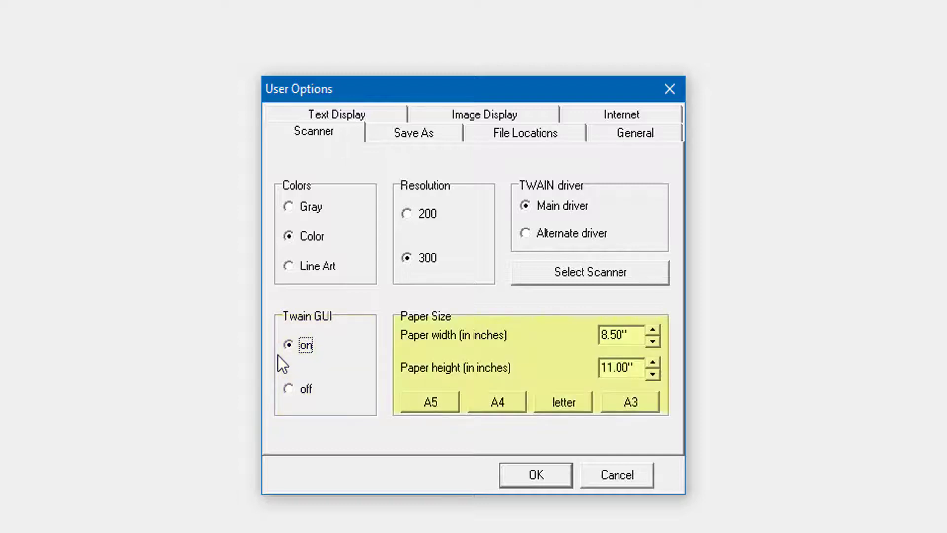
Try the preset paper sizes and set the scanner's paper size to A4, 8.50 by 11.70 inches
left_click(491, 401)
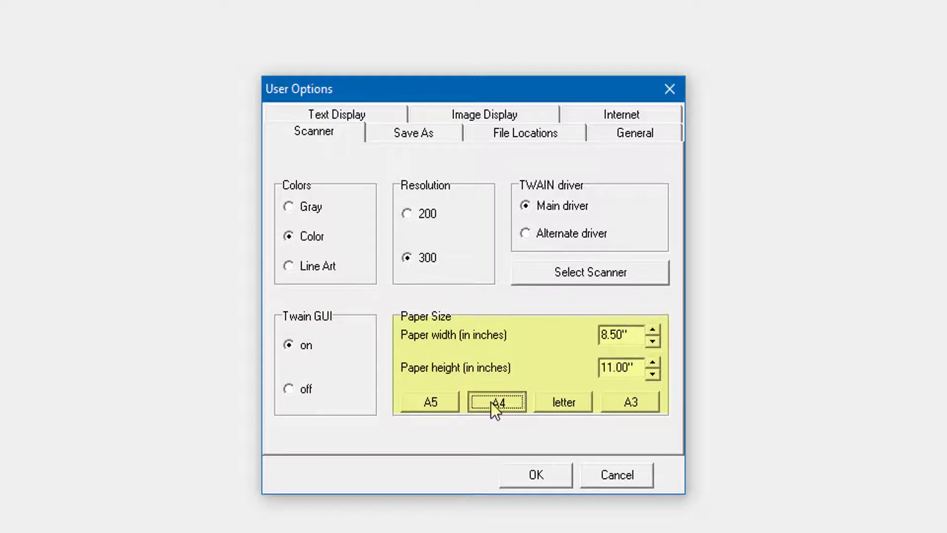
left_click(431, 402)
left_click(629, 401)
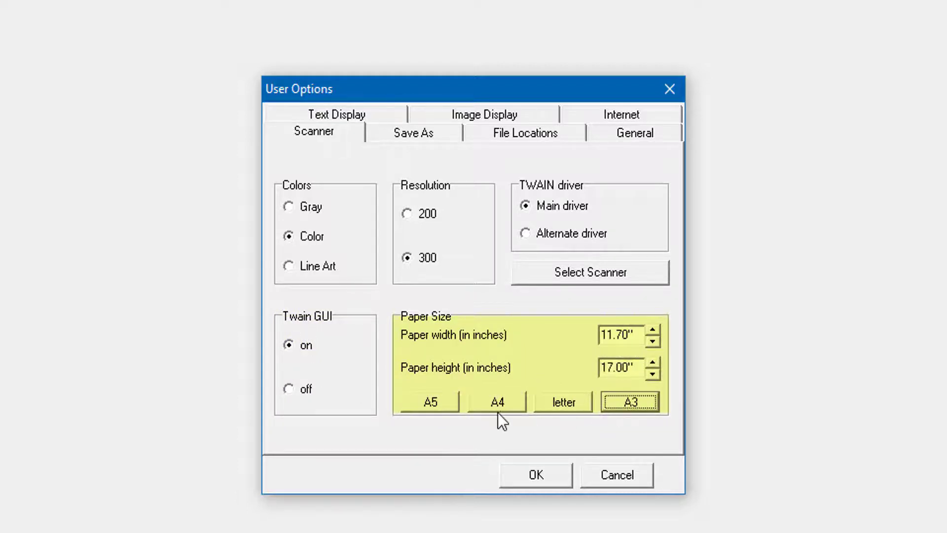
left_click(485, 402)
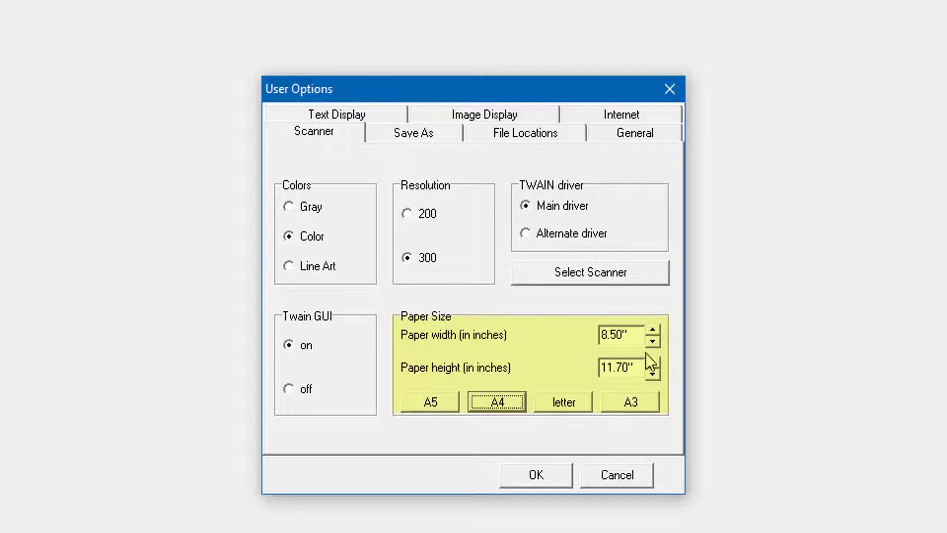
left_click(652, 329)
left_click(652, 342)
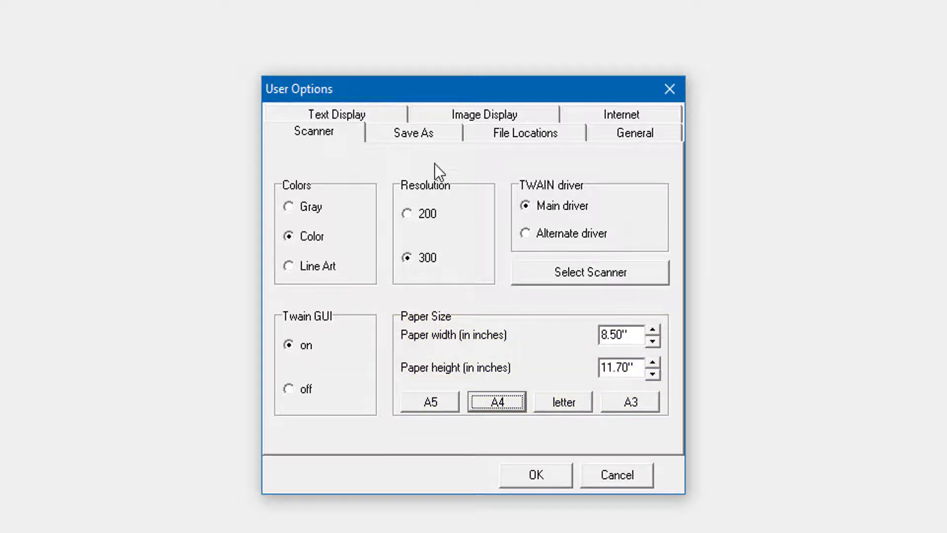
Choose Word document (.doc) as the default save format after trying Plain Text (.txt)
left_click(425, 133)
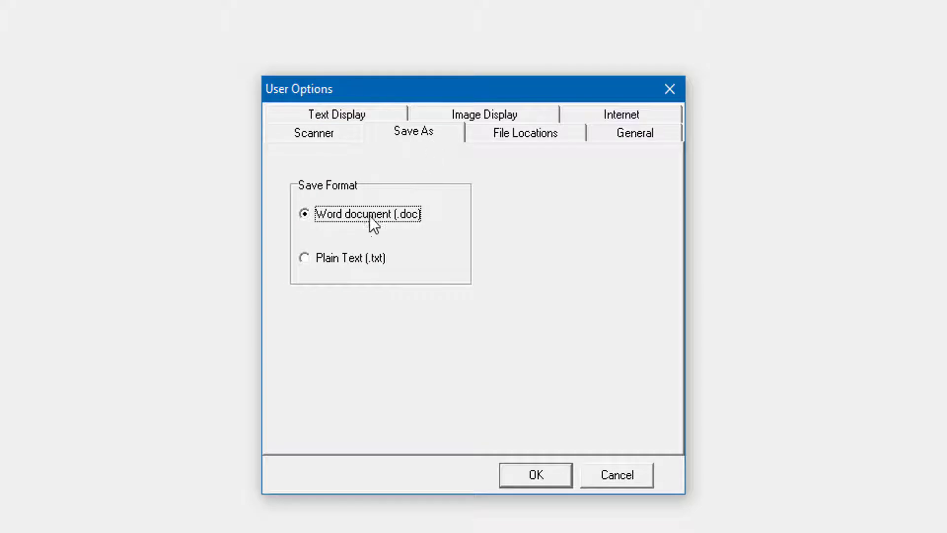
left_click(301, 257)
left_click(305, 216)
Examine the Scanned Images folder location and the general options for suspected words, backslash numbers and training parameters
left_click(511, 138)
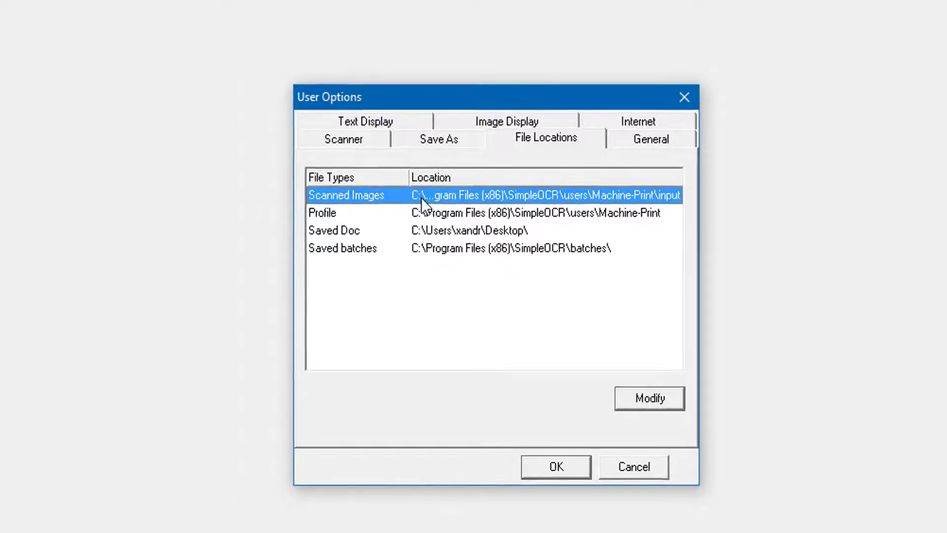
left_click(753, 365)
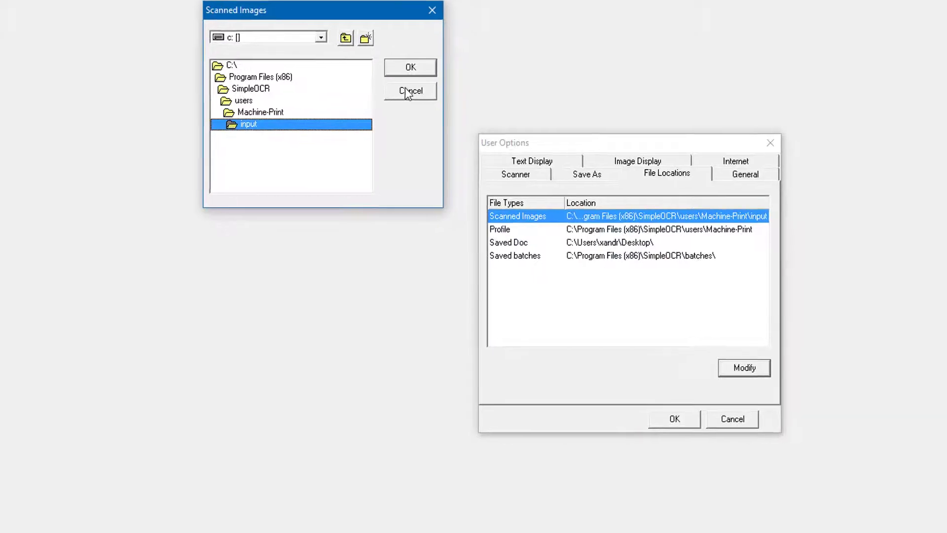
left_click(419, 94)
left_click(740, 177)
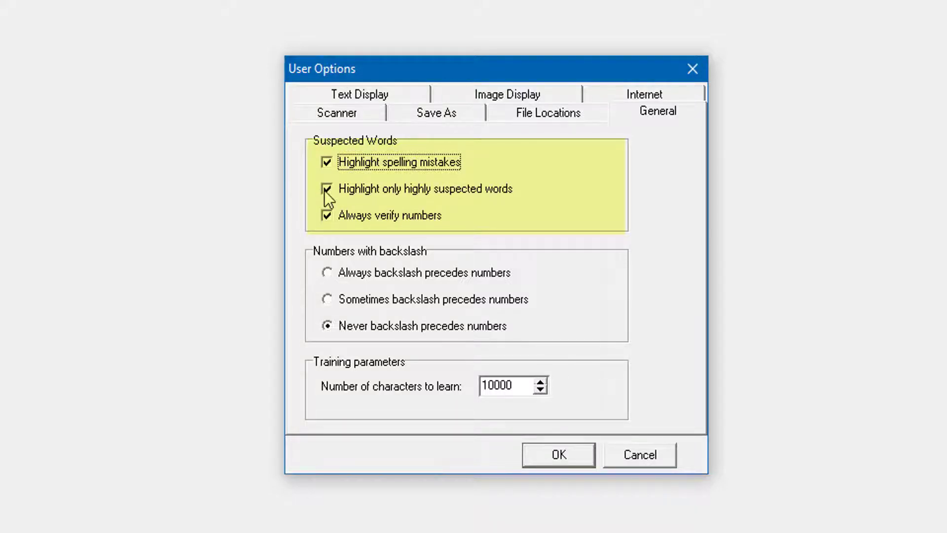
left_click(326, 216)
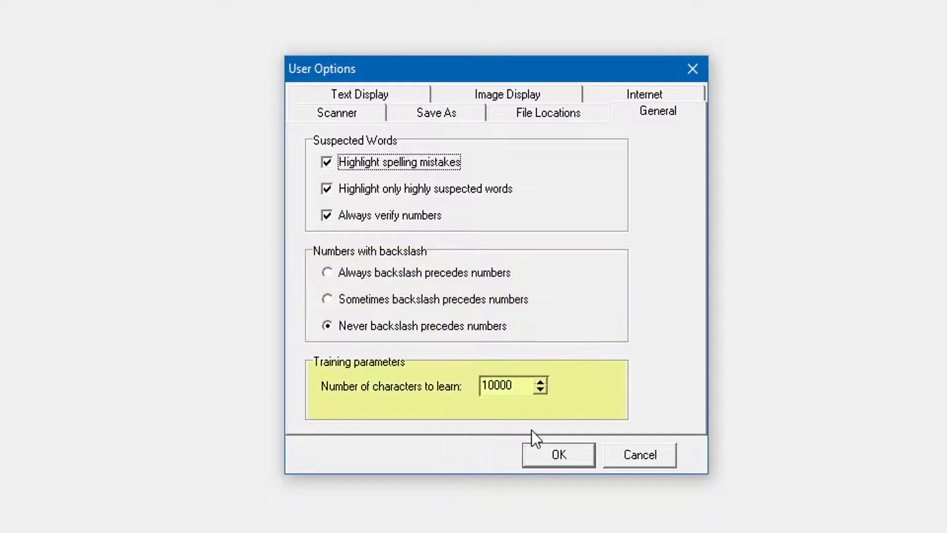
Examine the text display colours for suspected, not-in-dictionary and selected words, plus the text font settings
left_click(361, 94)
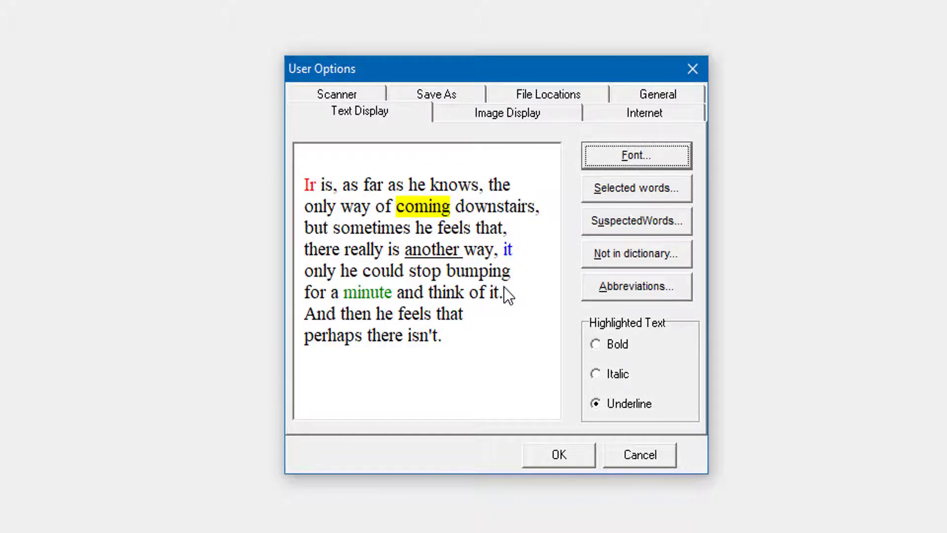
left_click(652, 221)
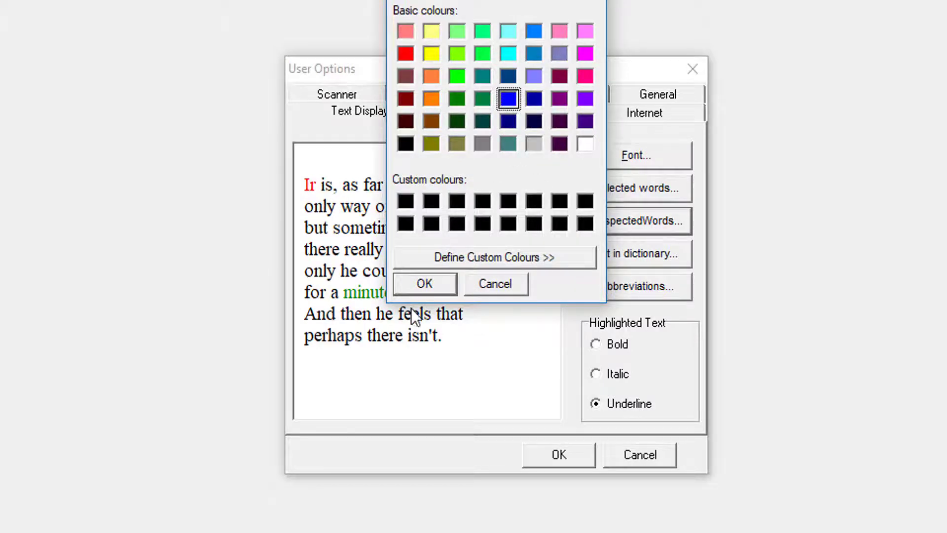
left_click(428, 277)
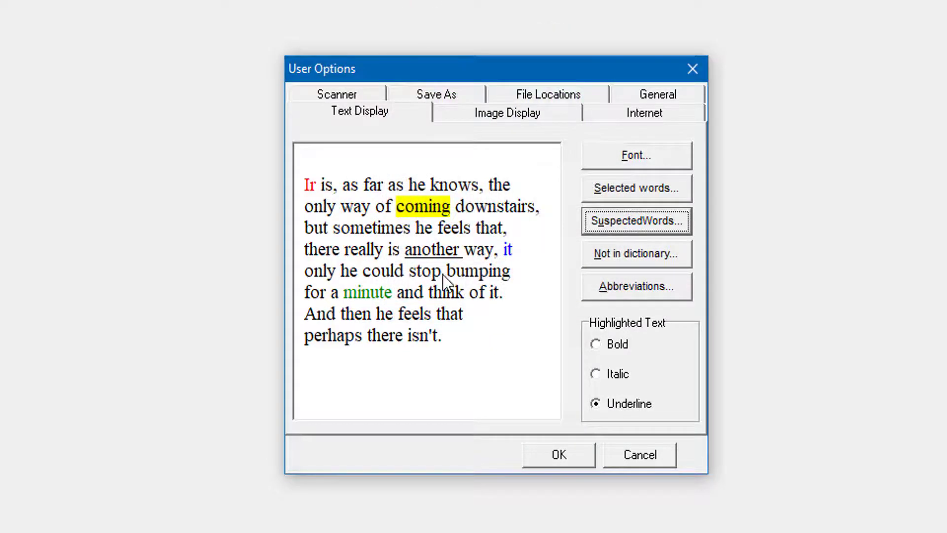
left_click(617, 256)
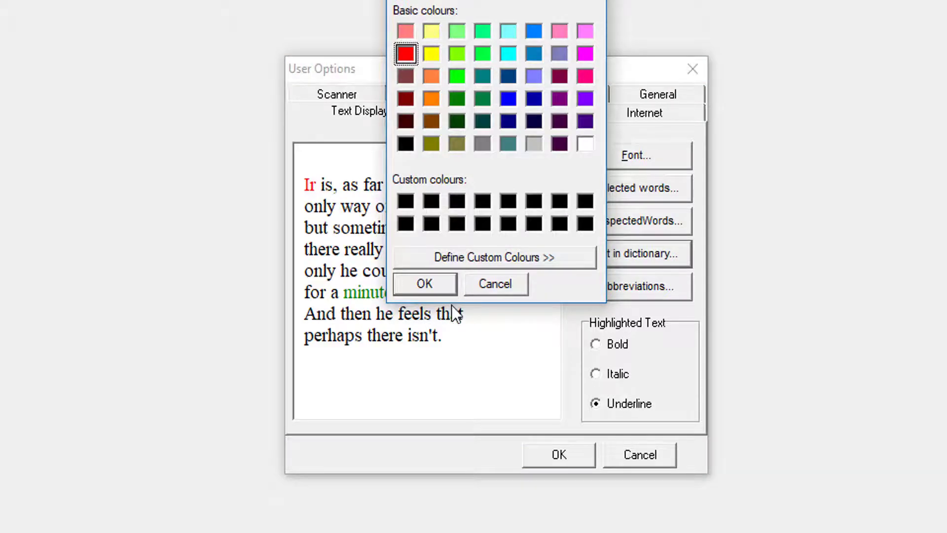
left_click(424, 279)
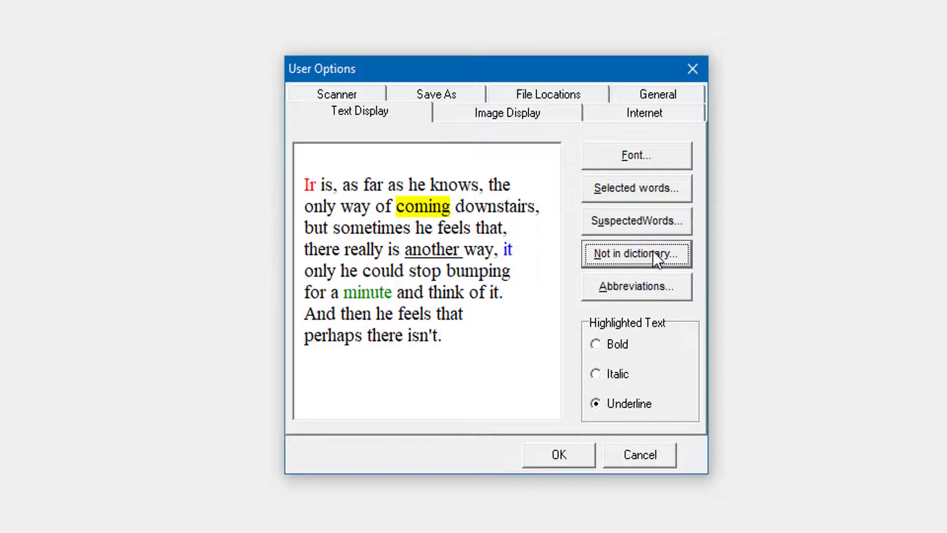
left_click(635, 184)
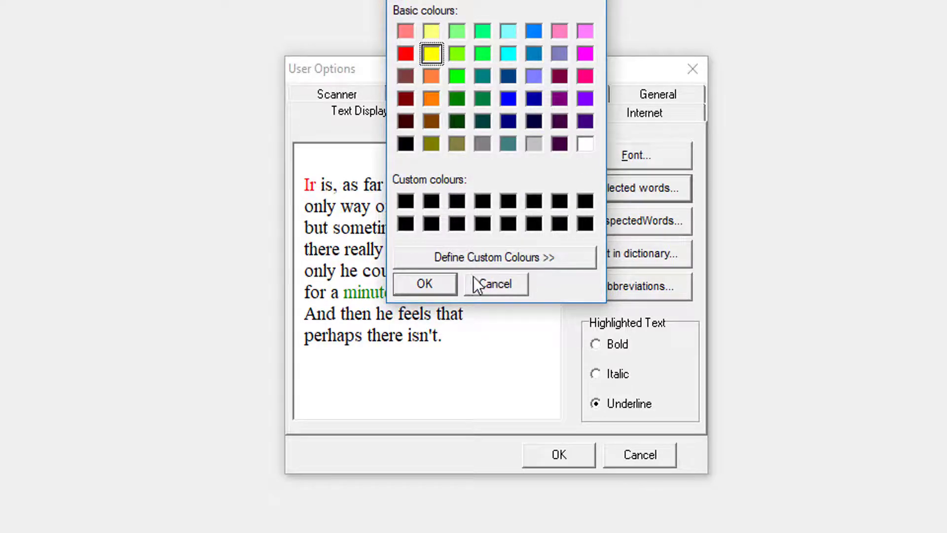
left_click(436, 295)
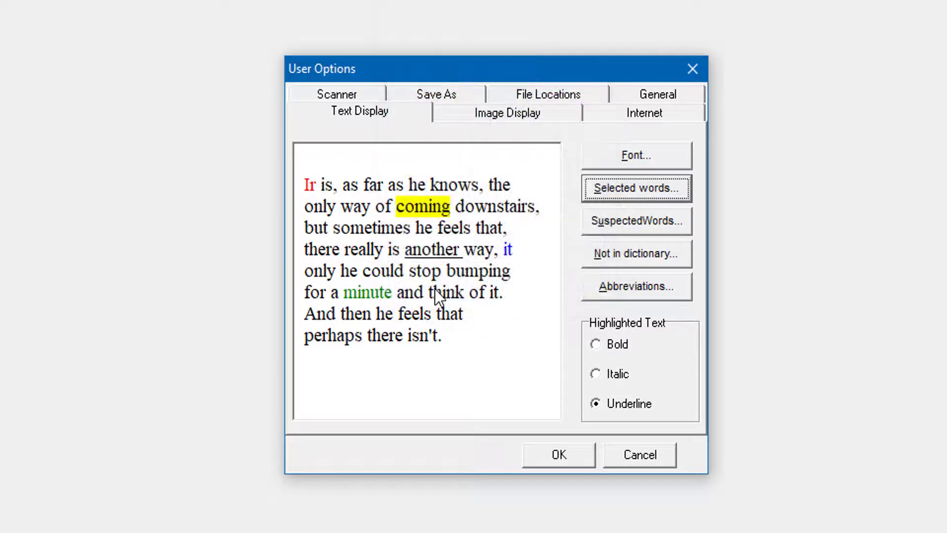
left_click(618, 158)
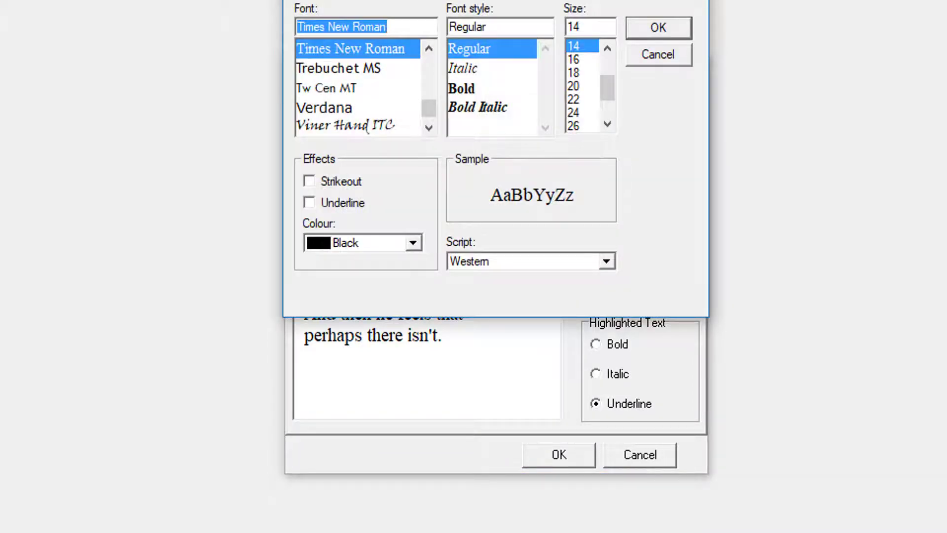
left_click(638, 51)
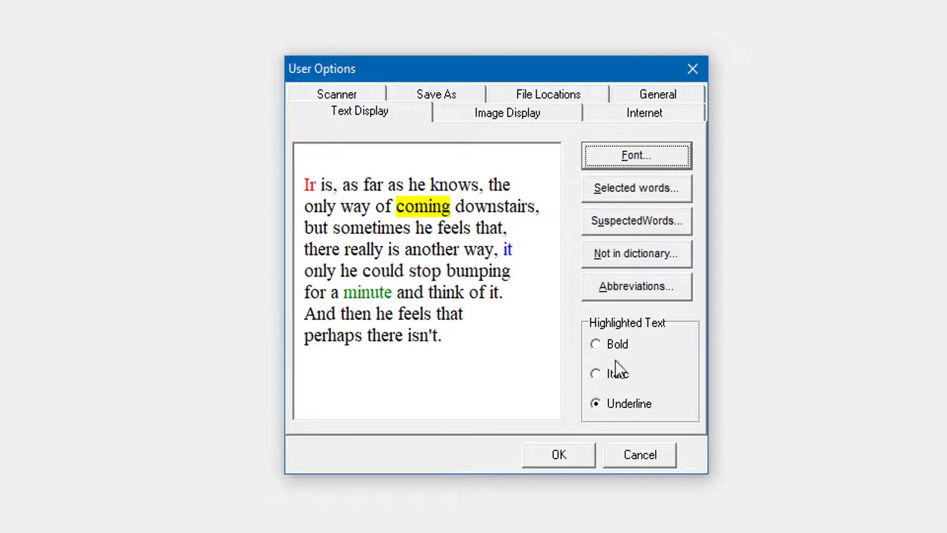
Set the highlighted text style to Bold after trying the Italic and Underline options
left_click(594, 343)
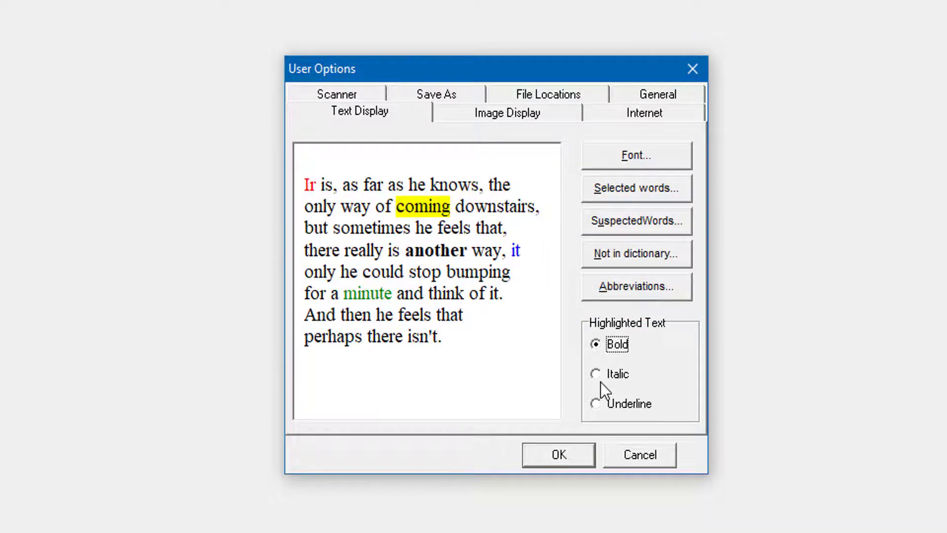
left_click(596, 374)
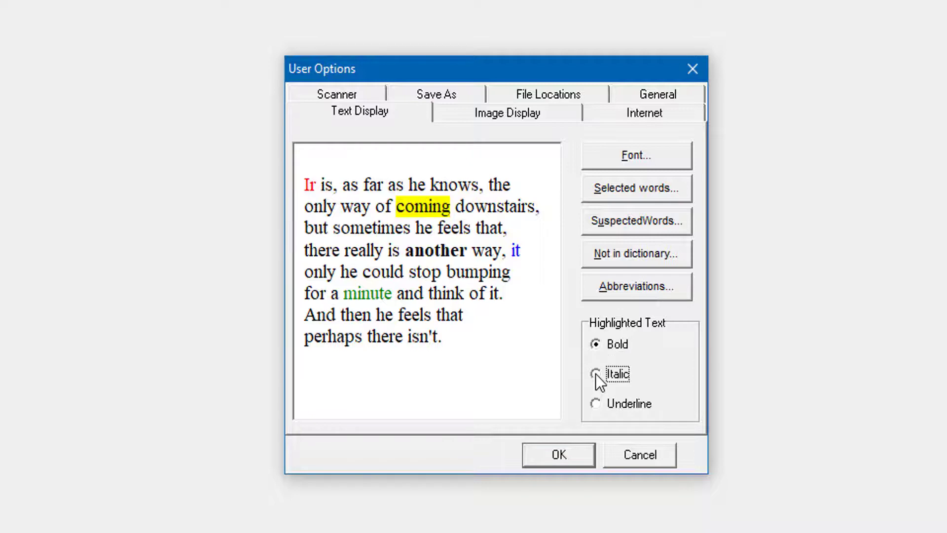
left_click(595, 404)
left_click(597, 344)
Check the colour choices for abbreviations and for image regions, and apply the user options
left_click(635, 289)
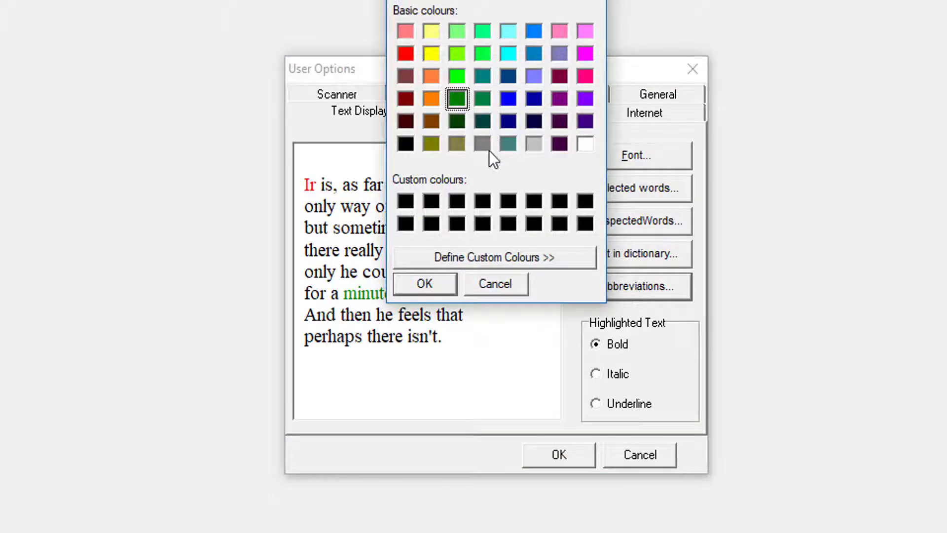
key("Escape")
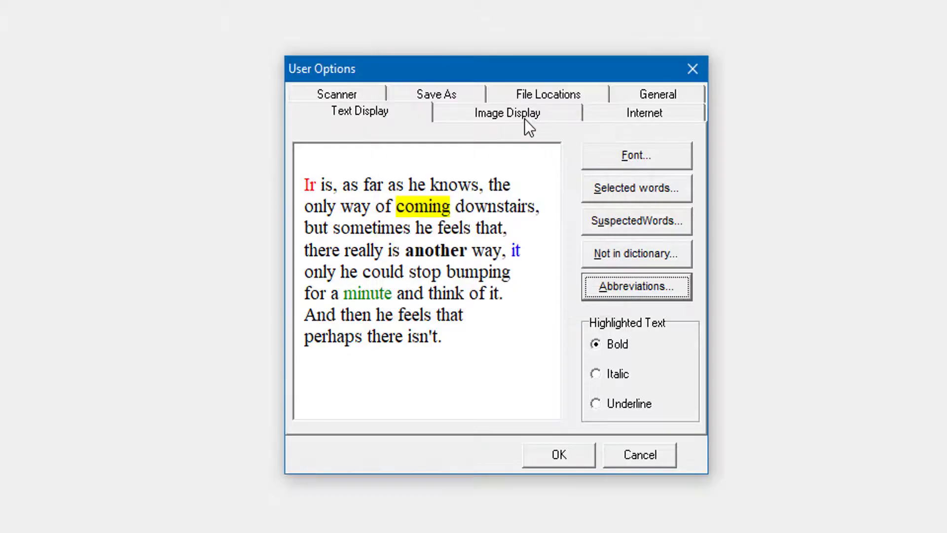
left_click(525, 119)
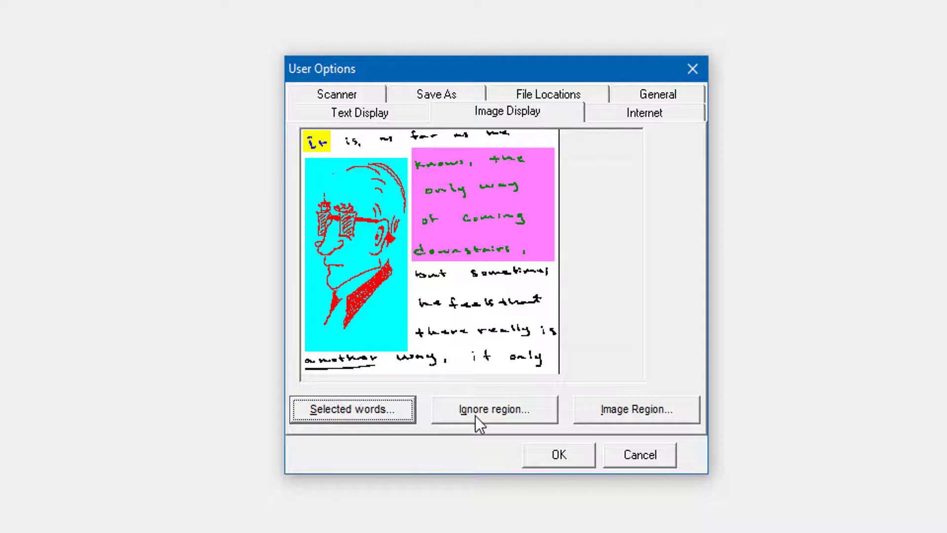
left_click(602, 414)
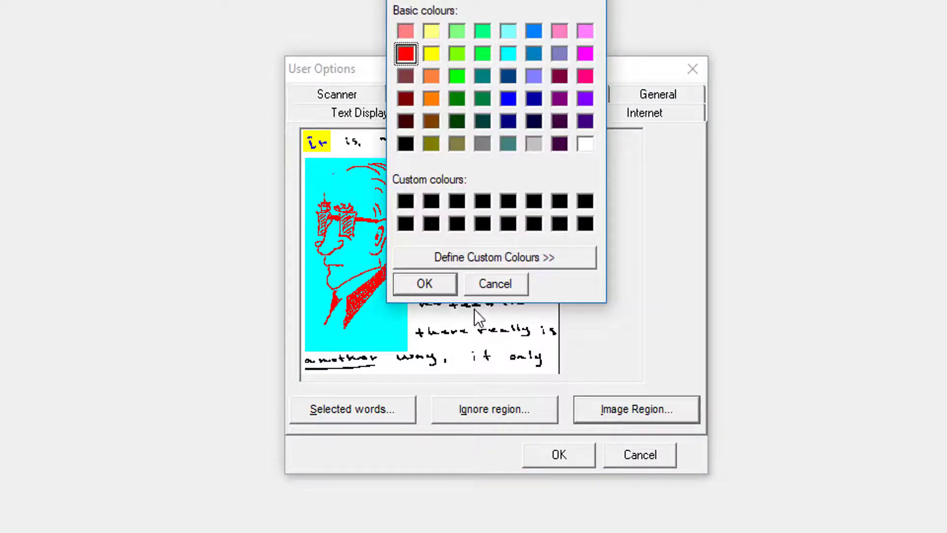
left_click(492, 285)
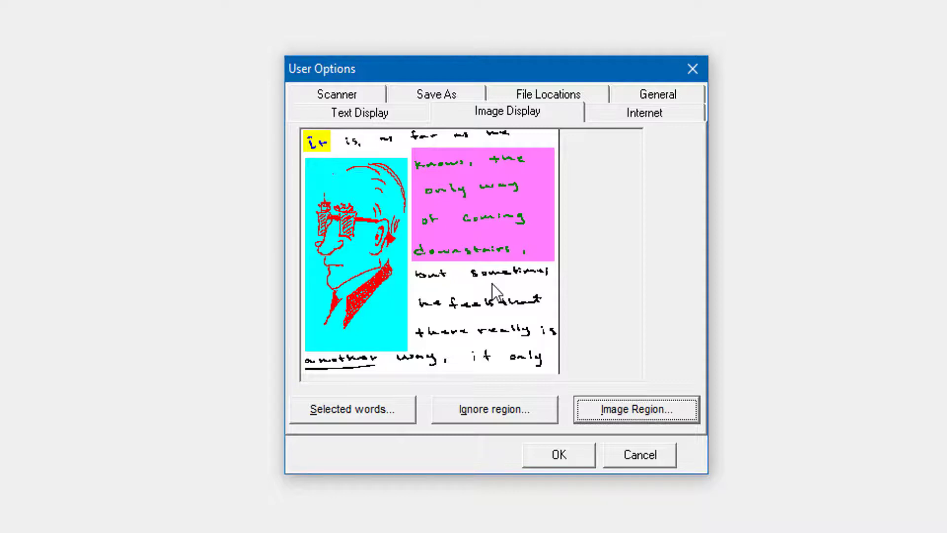
left_click(557, 461)
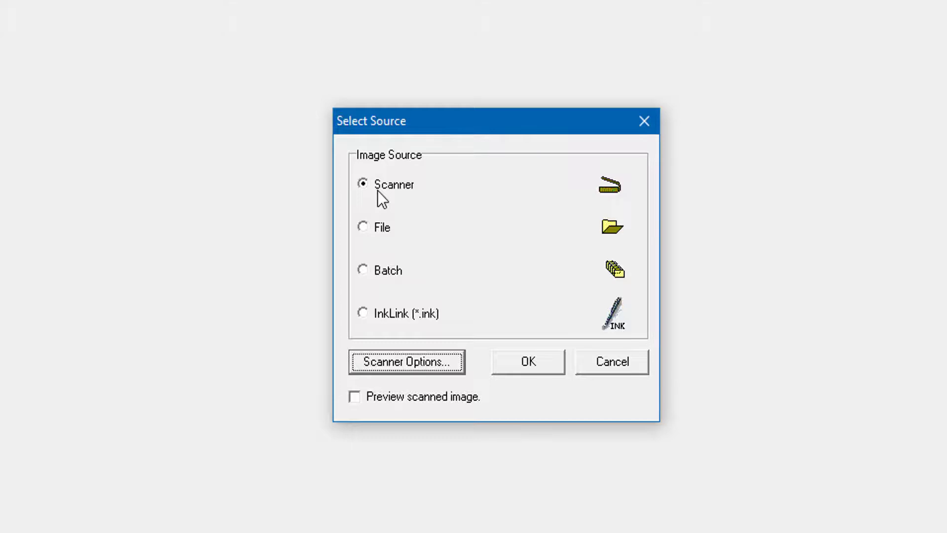
Check the scanner options, bring up the EPSON Scan interface from the scanner source, and close it without scanning
left_click(407, 359)
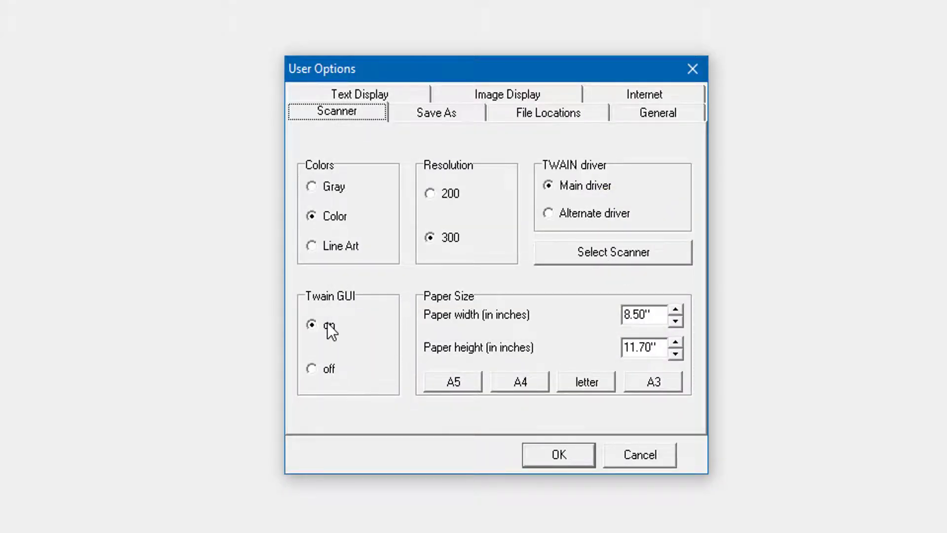
left_click(557, 451)
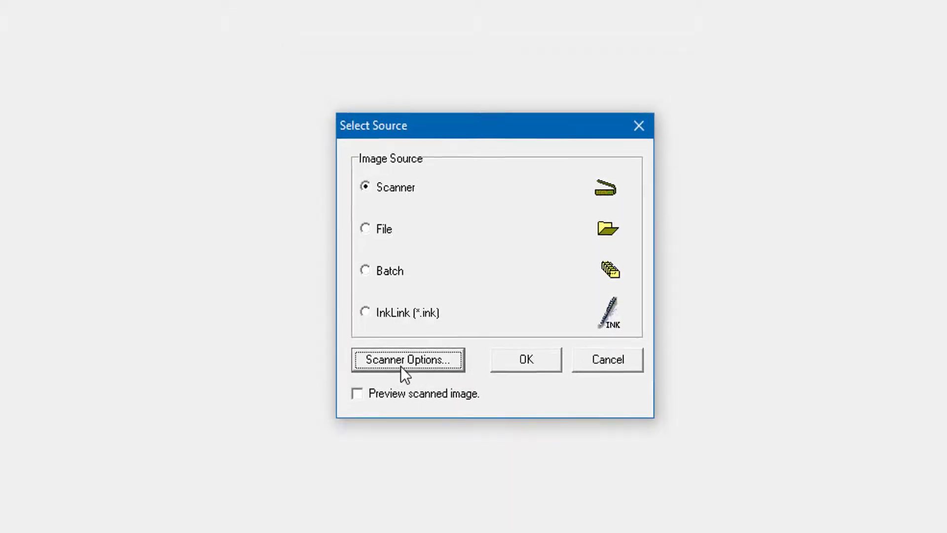
left_click(495, 336)
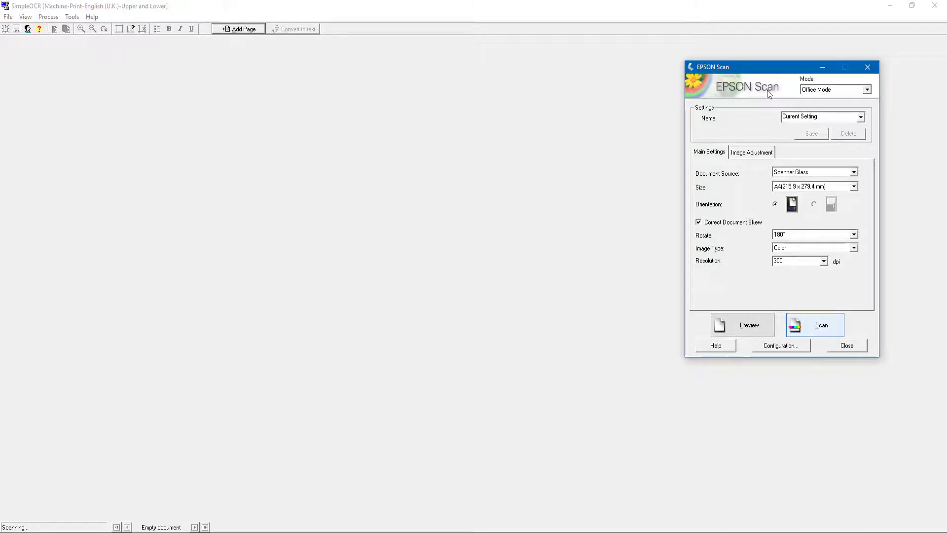
left_click(868, 67)
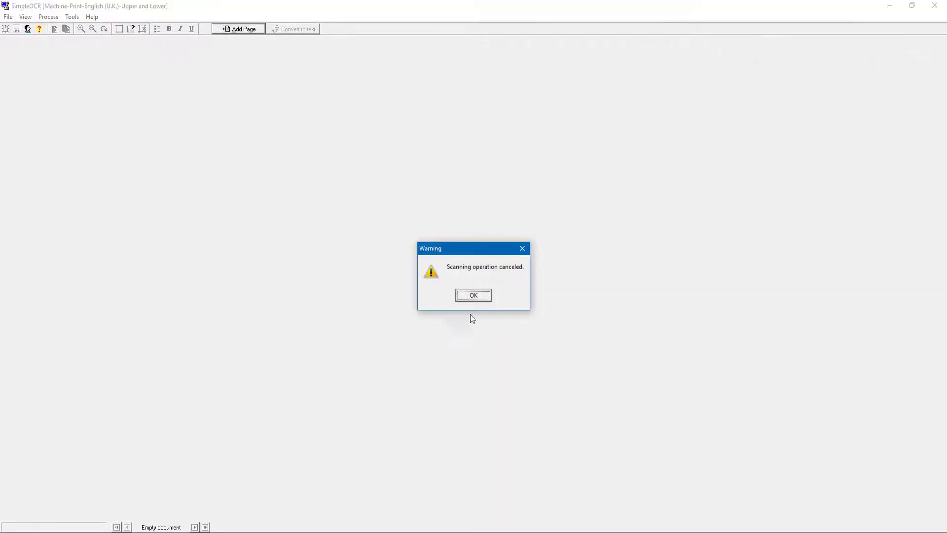
left_click(475, 297)
Turn the Twain GUI off in the scanner options and scan a new page from the scanner
left_click(236, 30)
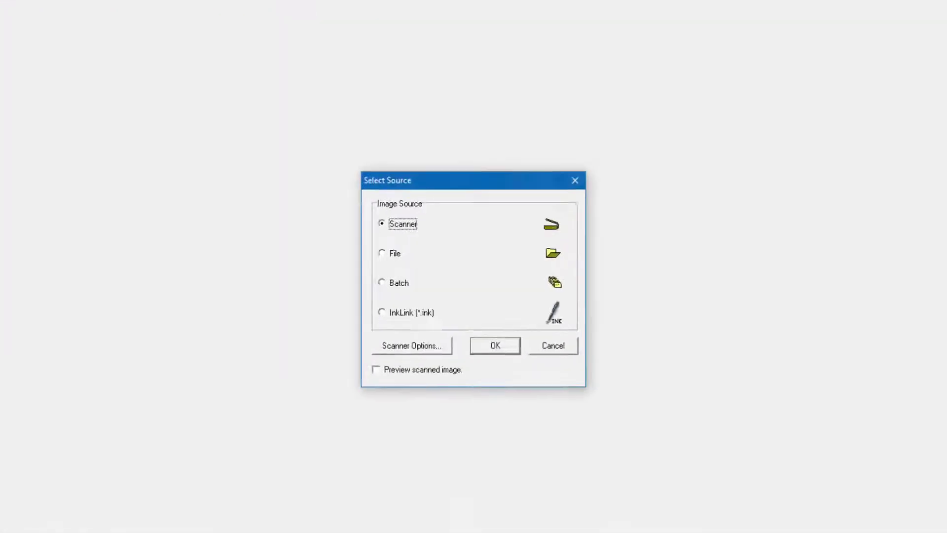
left_click(372, 390)
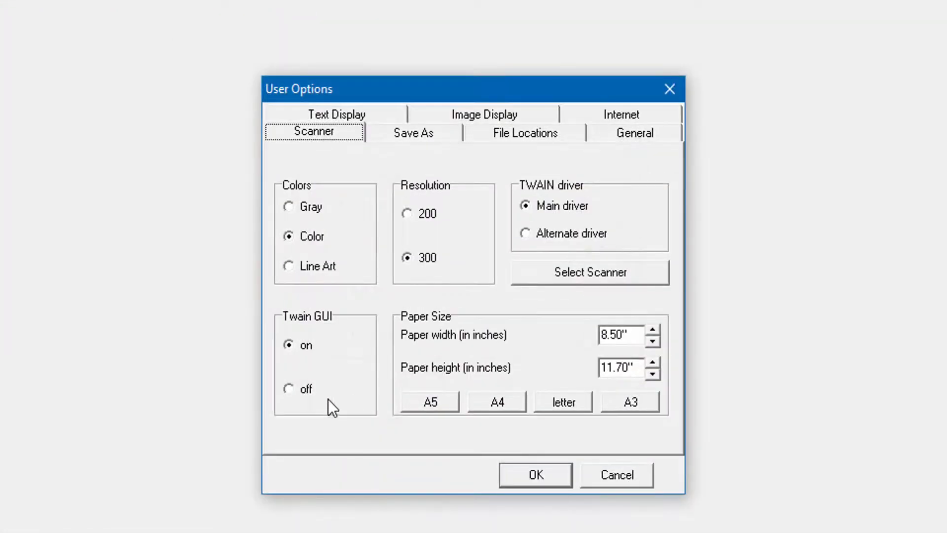
left_click(290, 388)
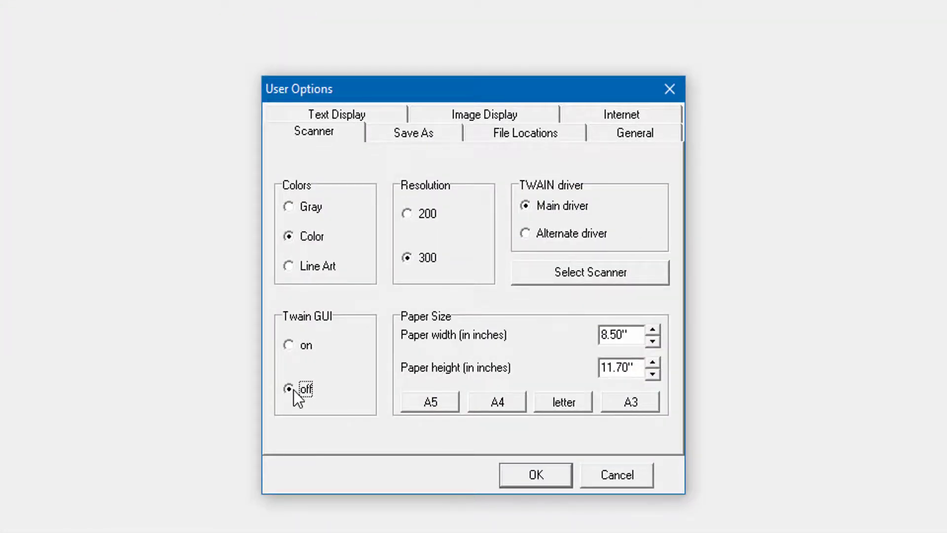
left_click(537, 475)
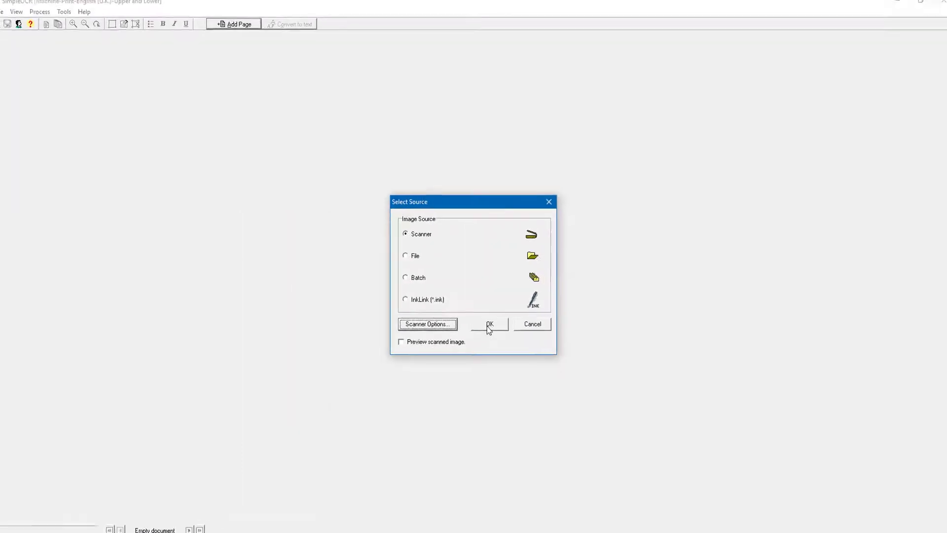
left_click(488, 326)
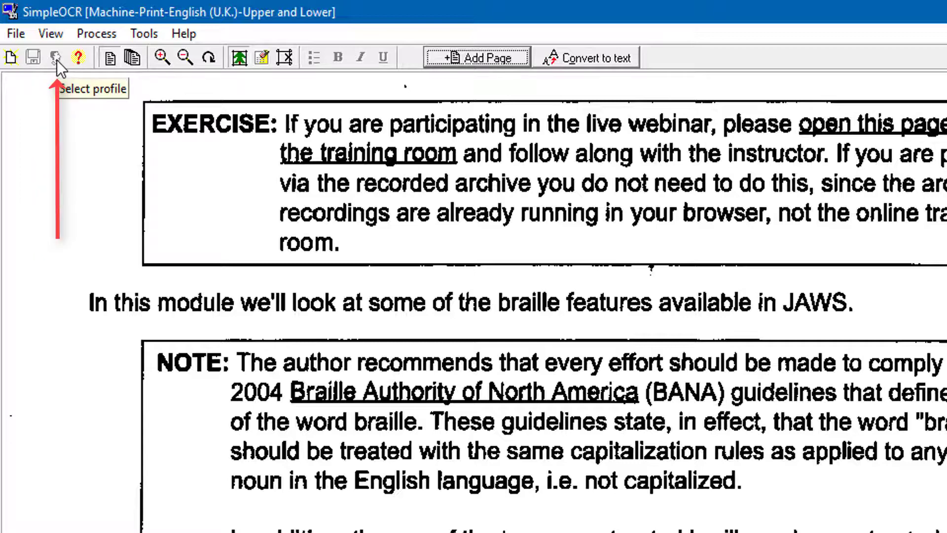
Compare the multi-page view with the single-page view, and zoom the scanned page in one level and back out
left_click(130, 58)
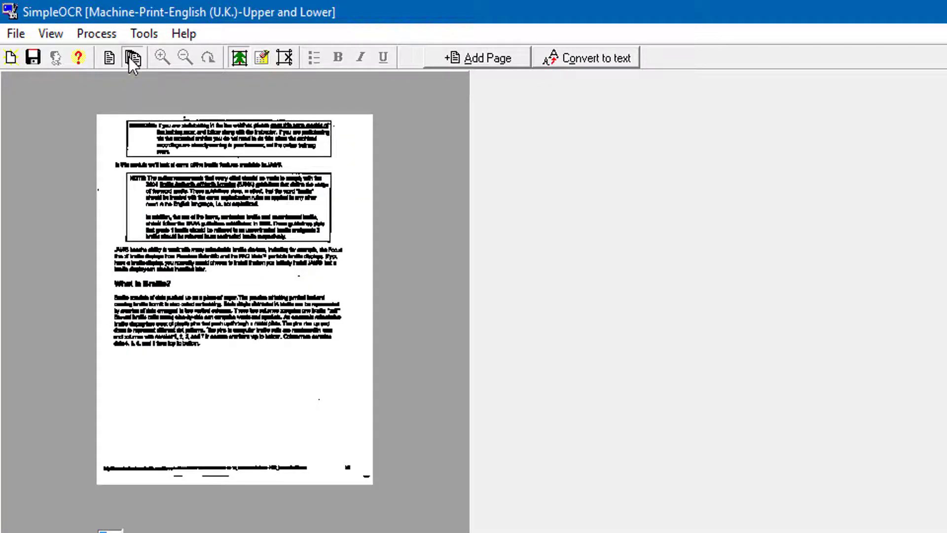
left_click(108, 57)
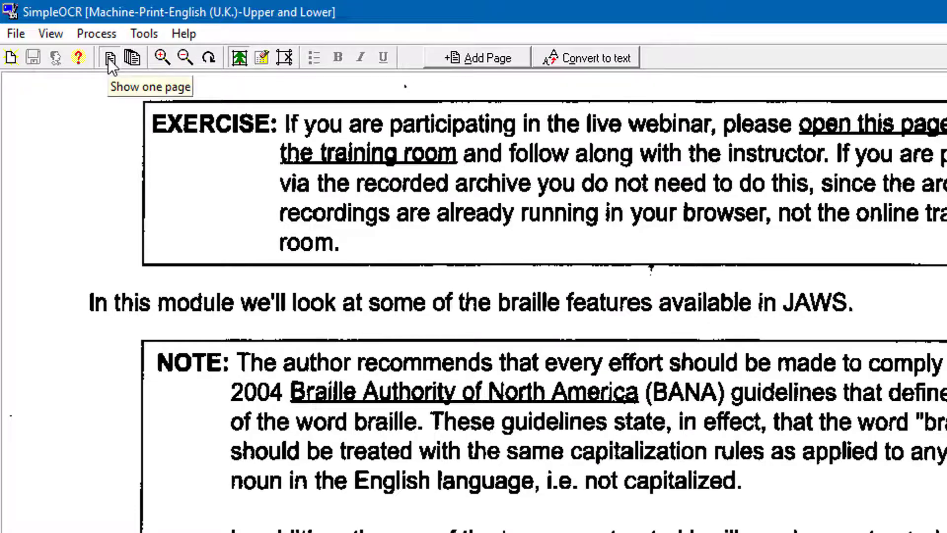
left_click(165, 56)
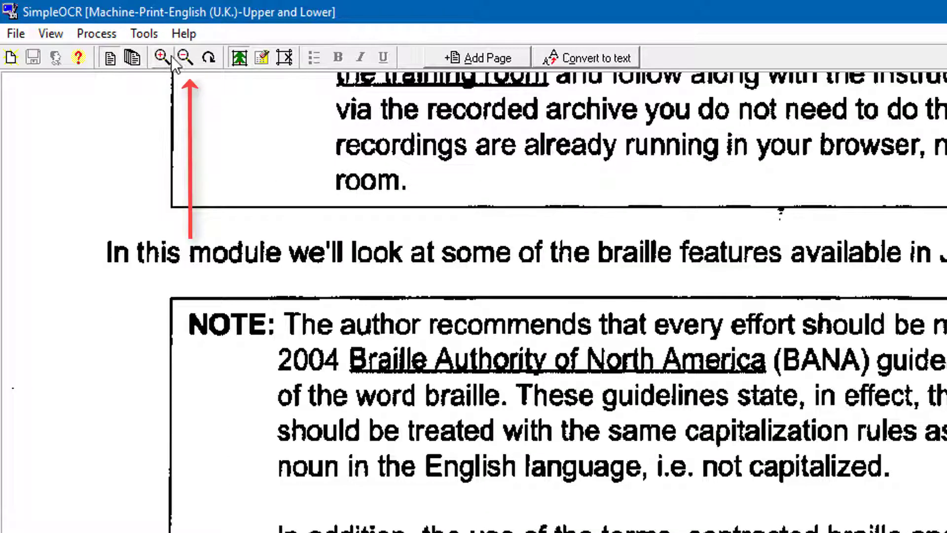
left_click(182, 55)
Rotate the scanned page in four quarter turns through a full circle
left_click(205, 57)
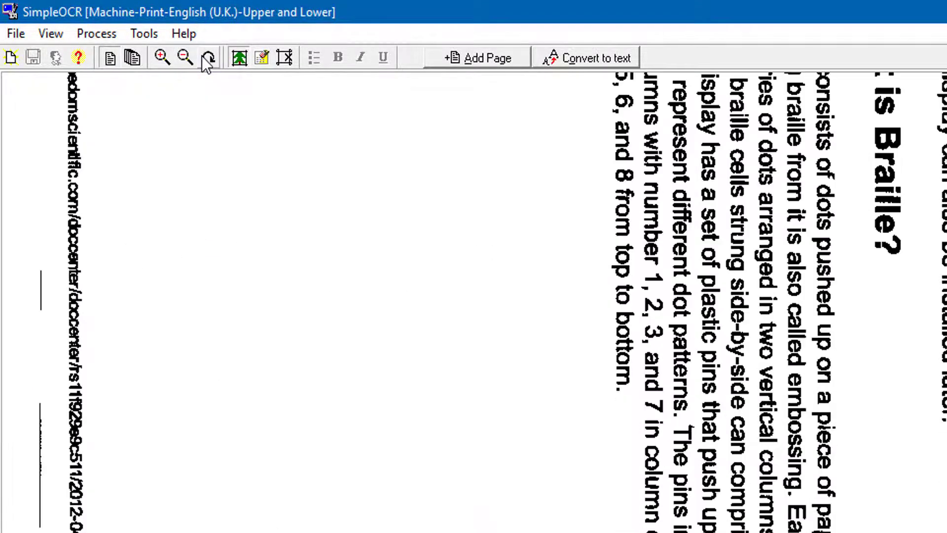
left_click(207, 59)
left_click(207, 60)
left_click(207, 59)
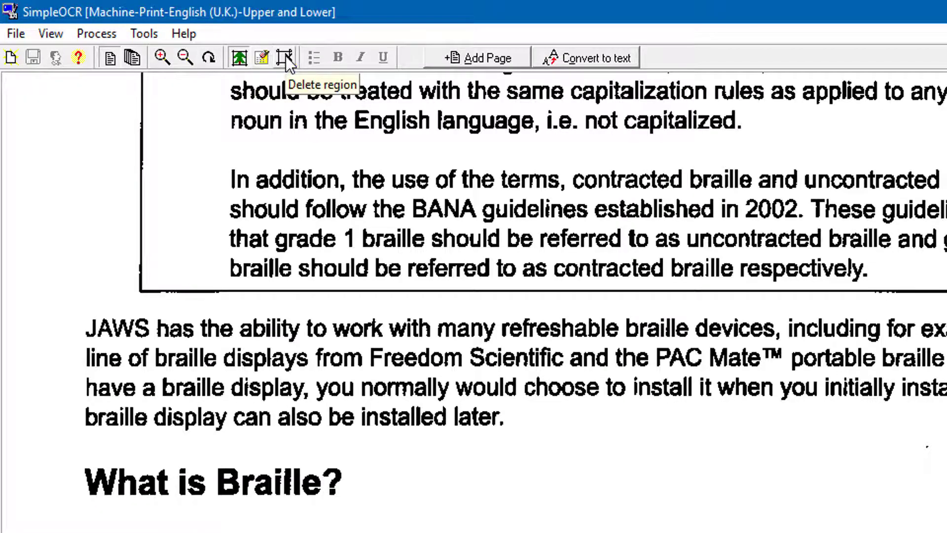
Mark the framed NOTE box as an image region and the "What is Braille?" heading as a text region
left_click(237, 57)
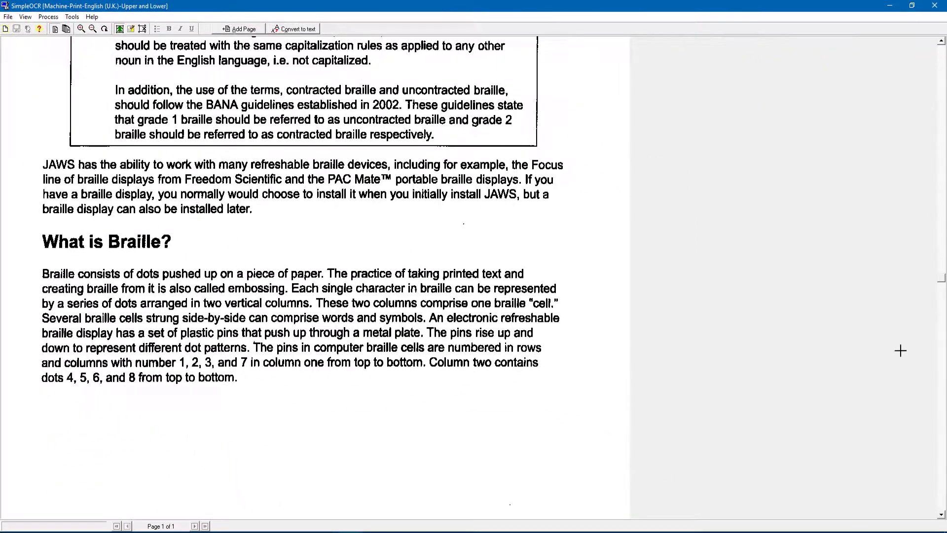
scroll(942, 286, "up", 3)
scroll(190, 119, "down", 3)
scroll(190, 119, "up", 5)
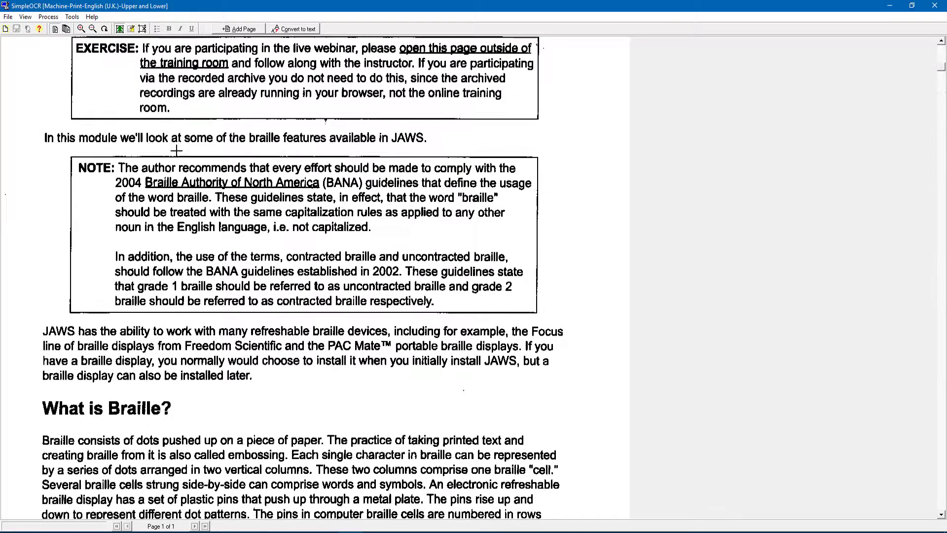
left_click(120, 28)
left_click_drag(69, 156, 548, 314)
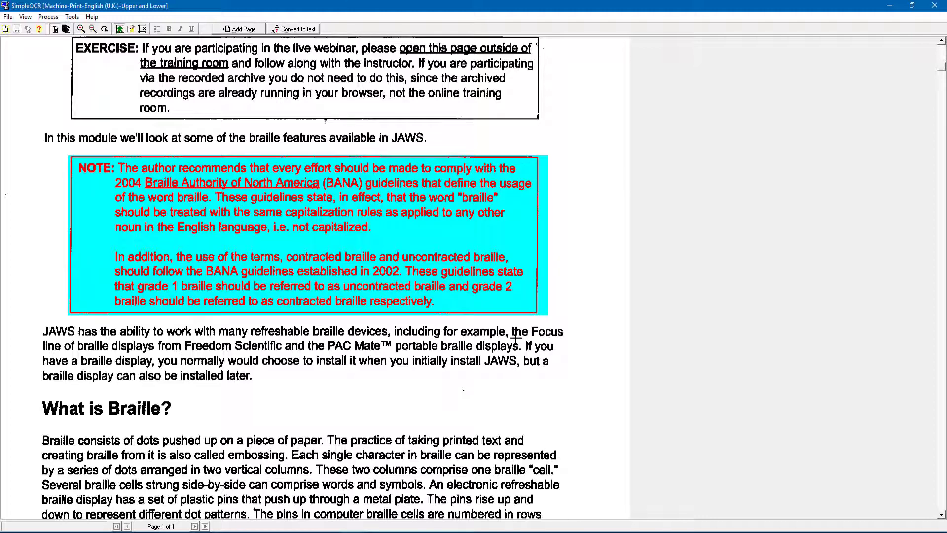
left_click(131, 29)
left_click_drag(21, 396, 222, 435)
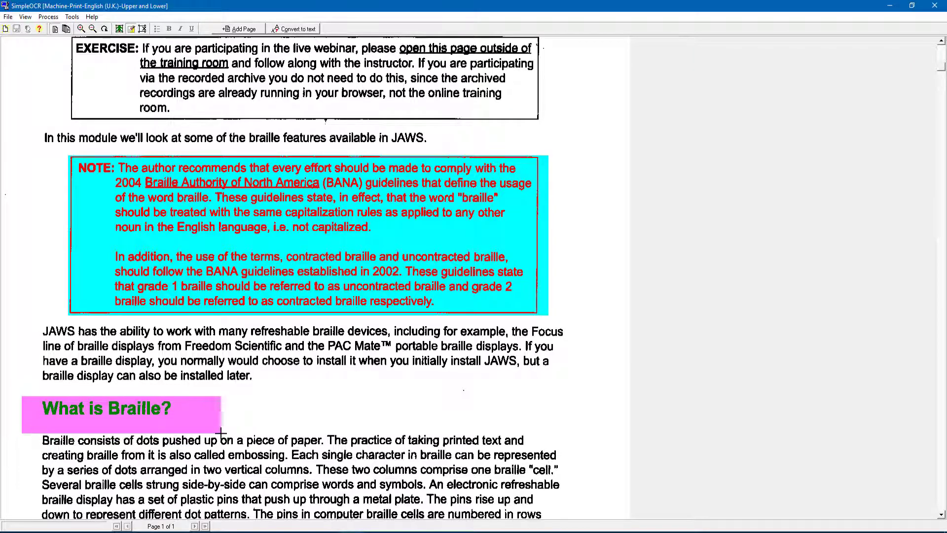